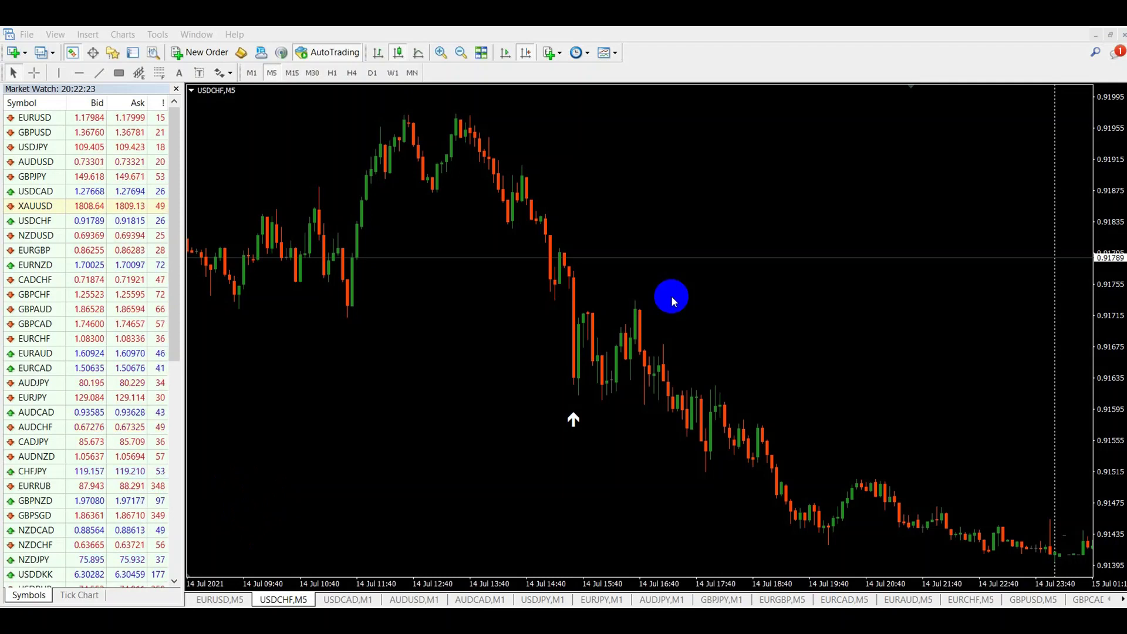
- Check the Da Vinci indicator in the list of indicators applied to the USDCHF chart
{"action": "right_click", "coordinate": [592, 215]}
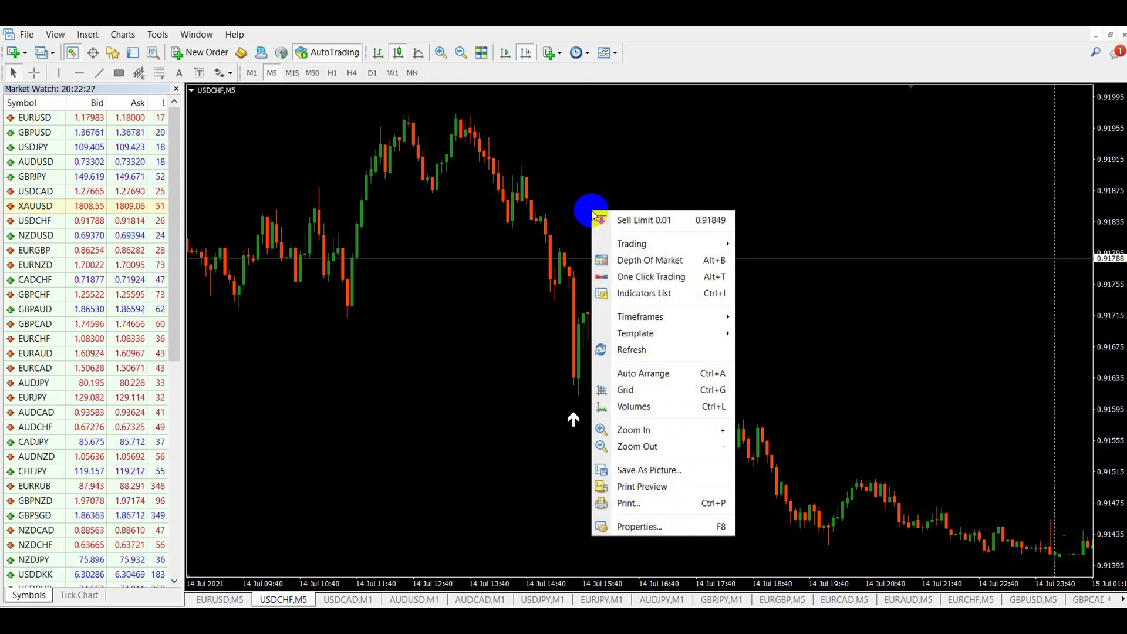
{"action": "left_click", "coordinate": [625, 292]}
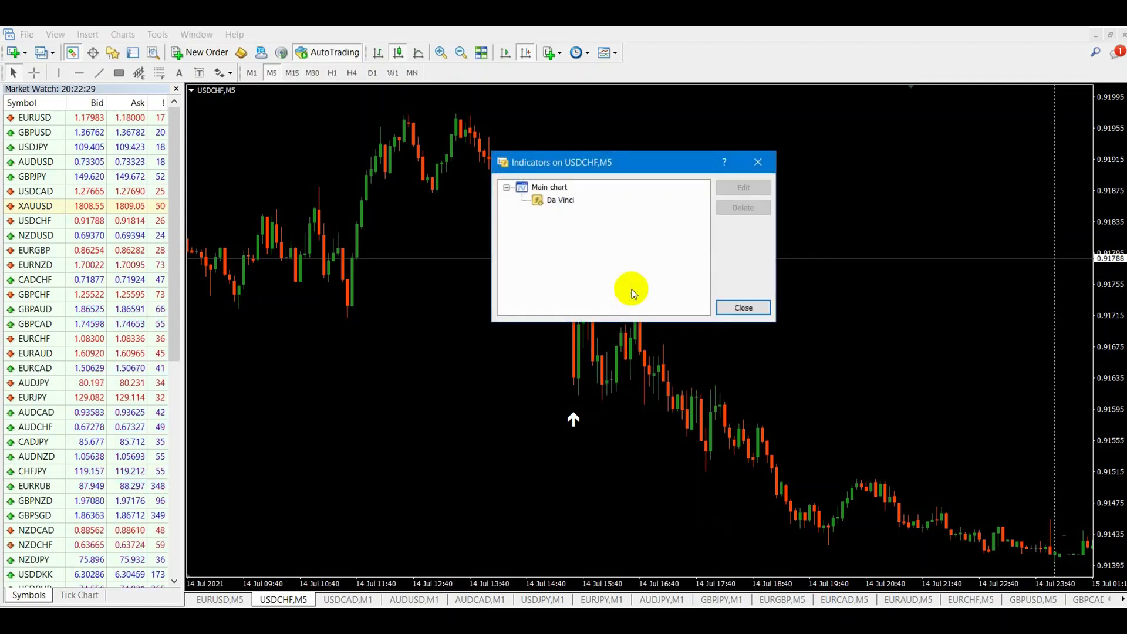
{"action": "left_click", "coordinate": [559, 200]}
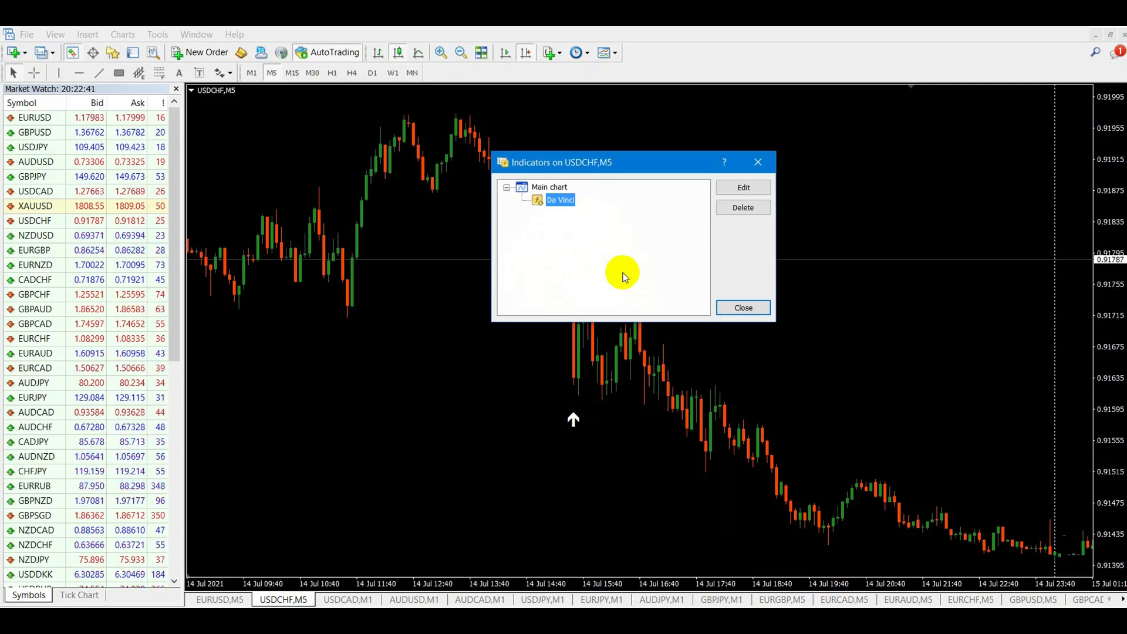
{"action": "left_click", "coordinate": [743, 307]}
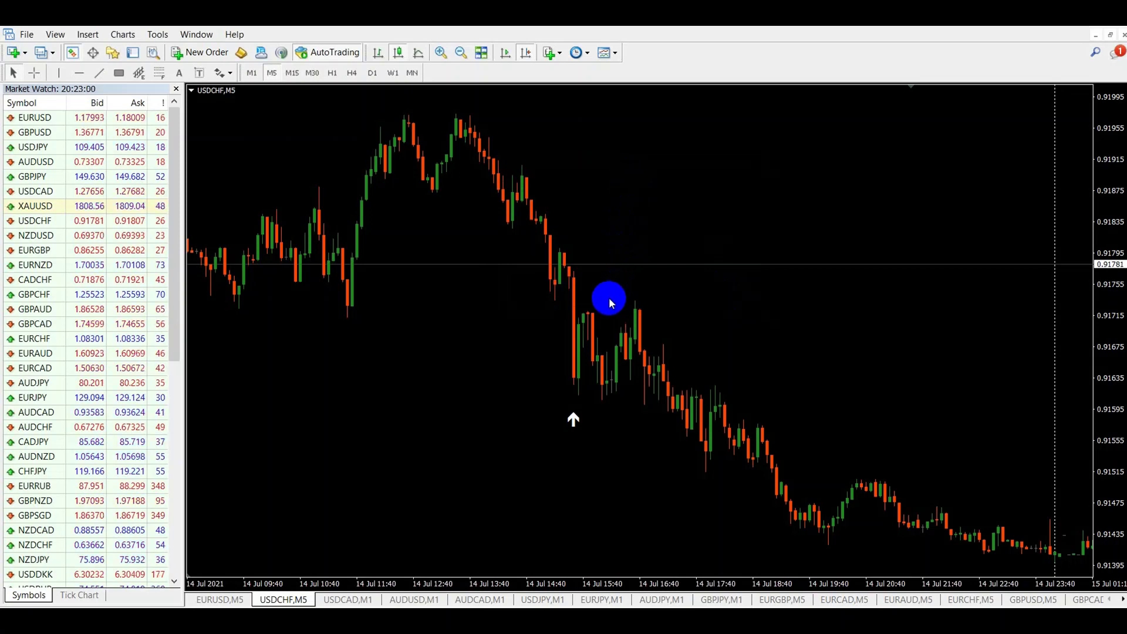
- Examine the indicator's buy and sell arrows on the five-minute USDCHF chart between 14 and 19 July
{"action": "scroll", "coordinate": [611, 303], "scroll_direction": "up", "scroll_amount": 3}
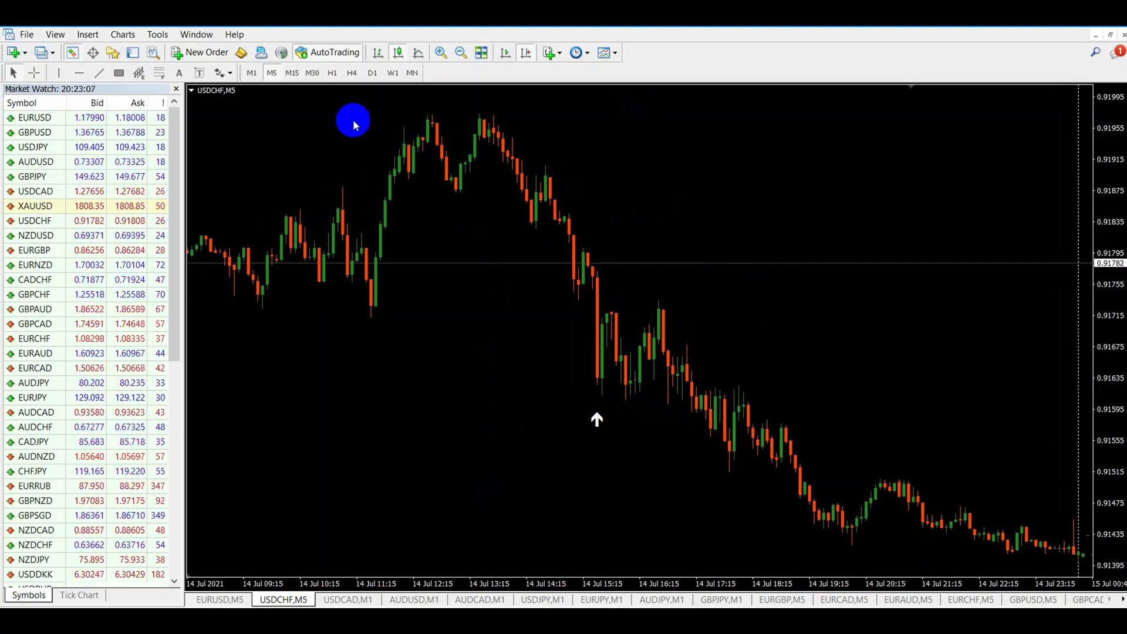
{"action": "left_click", "coordinate": [271, 76]}
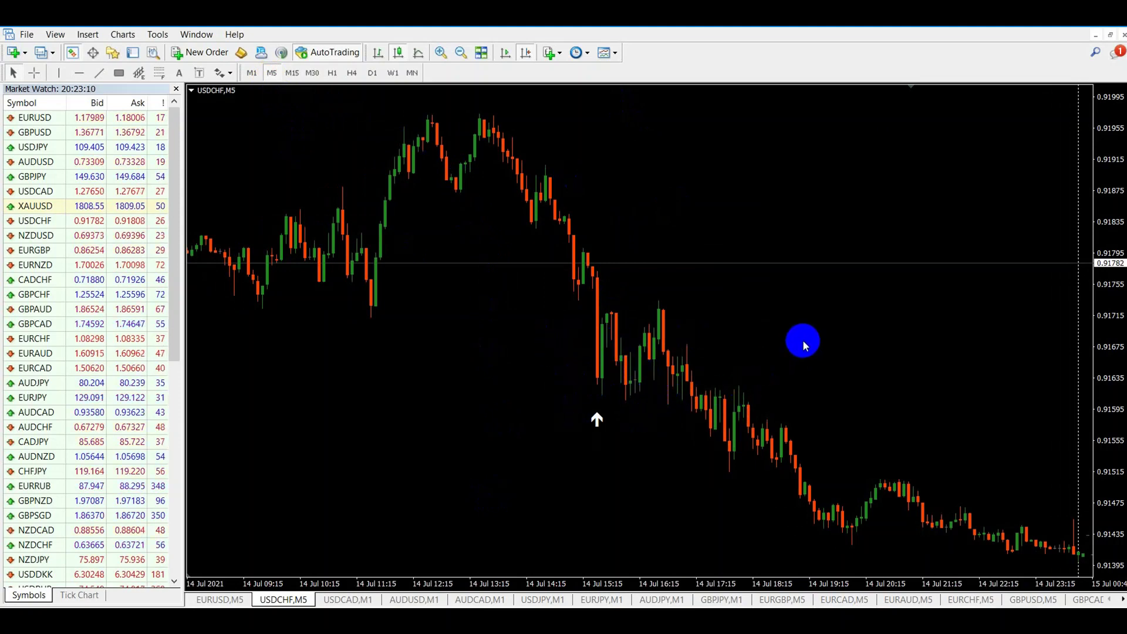
{"action": "scroll", "coordinate": [622, 340], "scroll_direction": "down", "scroll_amount": 5}
{"action": "left_click", "coordinate": [509, 61]}
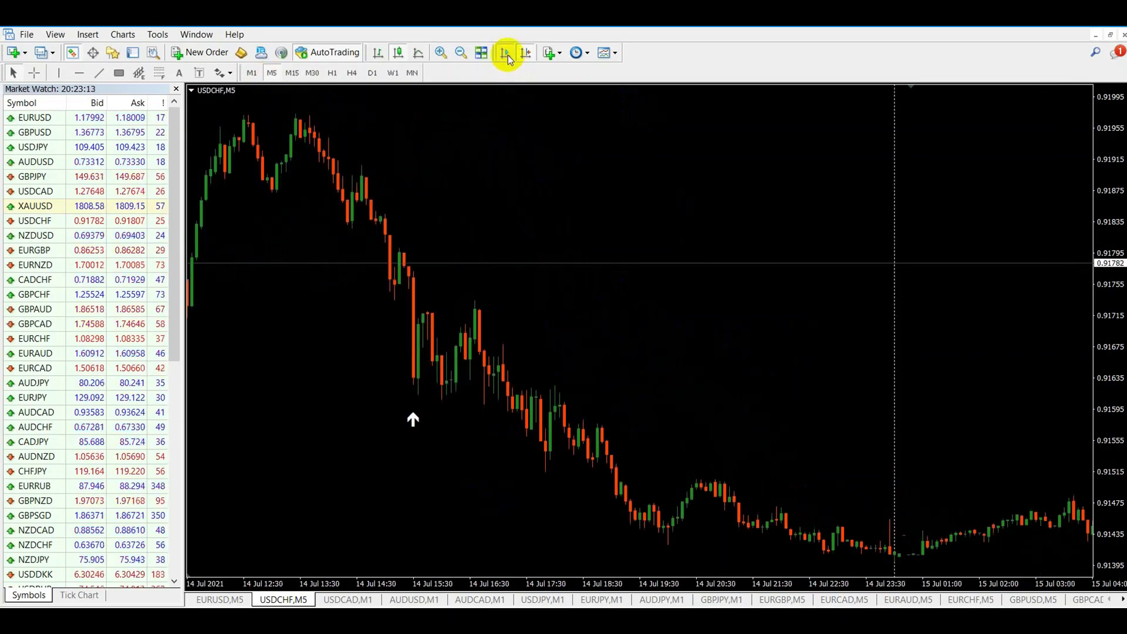
{"action": "left_click", "coordinate": [492, 61]}
{"action": "left_click_drag", "start_coordinate": [431, 285], "coordinate": [679, 225]}
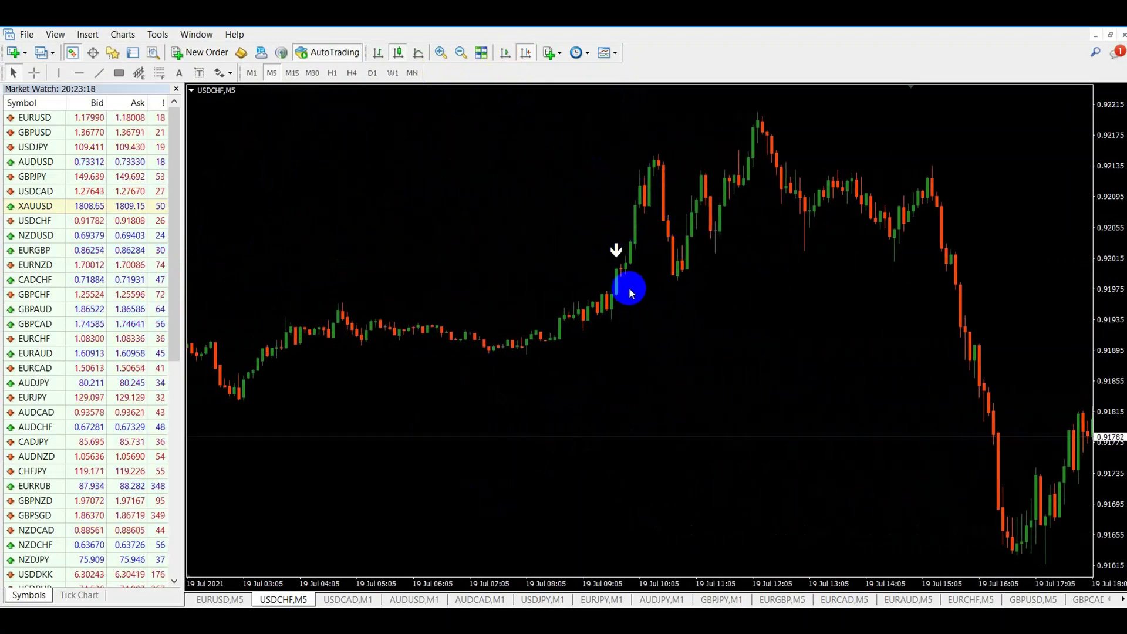
{"action": "mouse_move", "coordinate": [622, 283]}
{"action": "left_mouse_down"}
{"action": "mouse_move", "coordinate": [568, 261]}
{"action": "mouse_move", "coordinate": [528, 266]}
{"action": "mouse_move", "coordinate": [581, 277]}
{"action": "mouse_move", "coordinate": [712, 424]}
{"action": "left_mouse_up"}
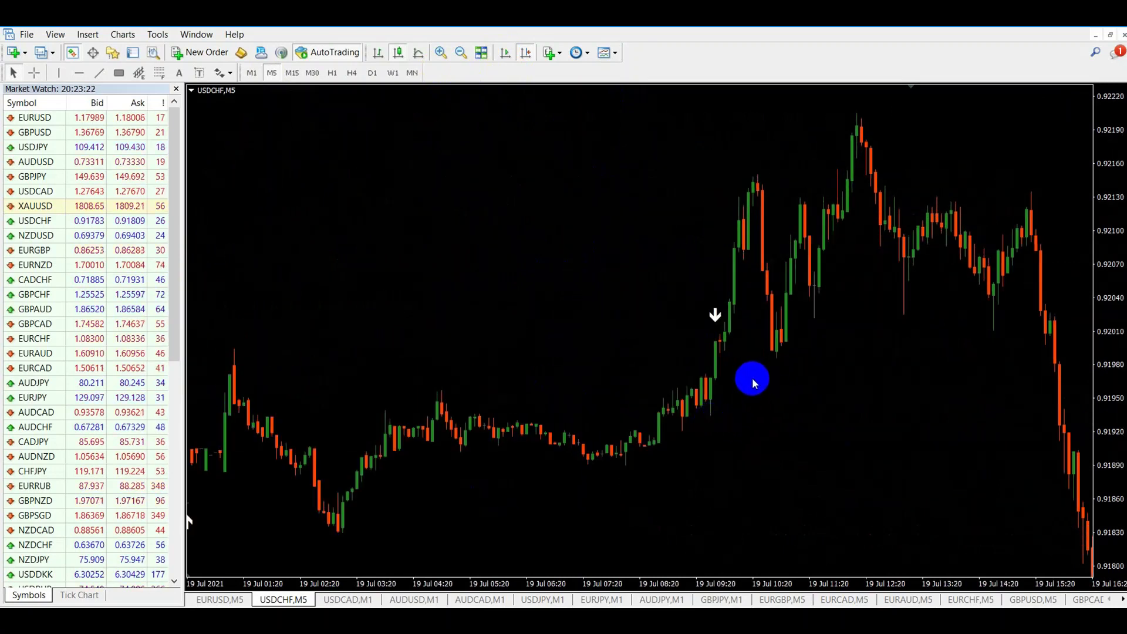
{"action": "scroll", "coordinate": [722, 335], "scroll_direction": "up", "scroll_amount": 2}
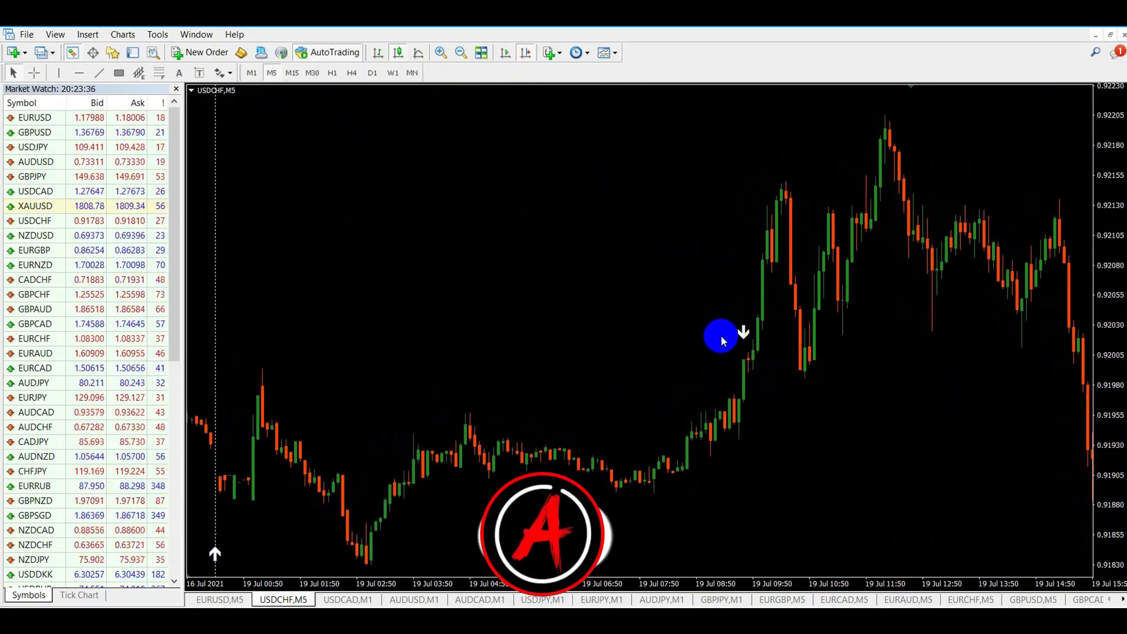
{"action": "scroll", "coordinate": [563, 335], "scroll_direction": "up", "scroll_amount": 3}
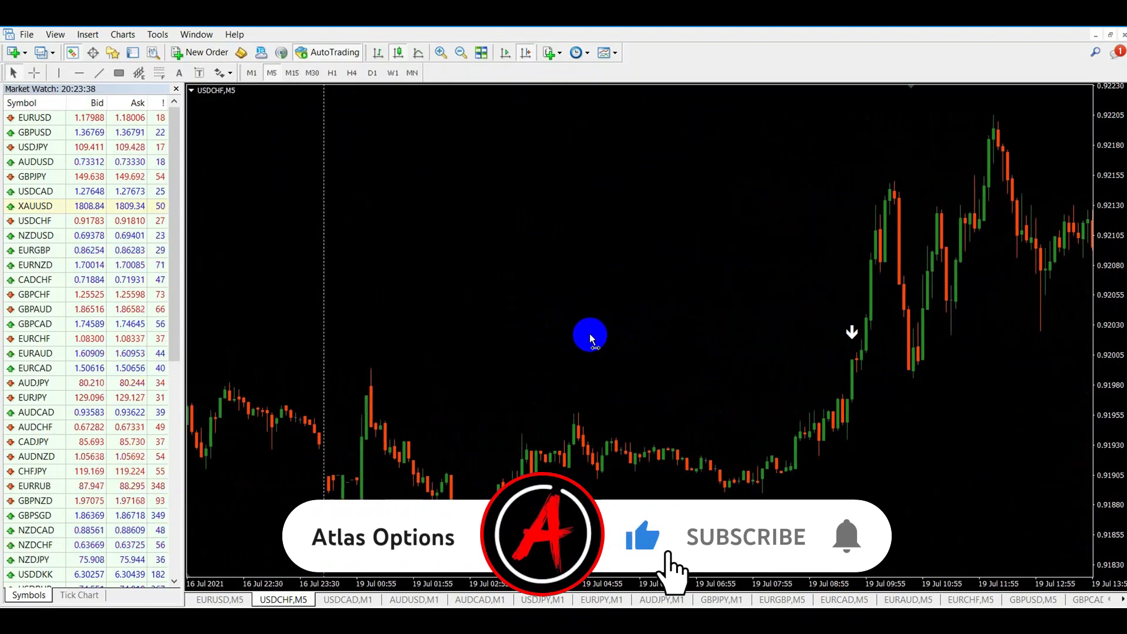
{"action": "scroll", "coordinate": [590, 338], "scroll_direction": "up", "scroll_amount": 3}
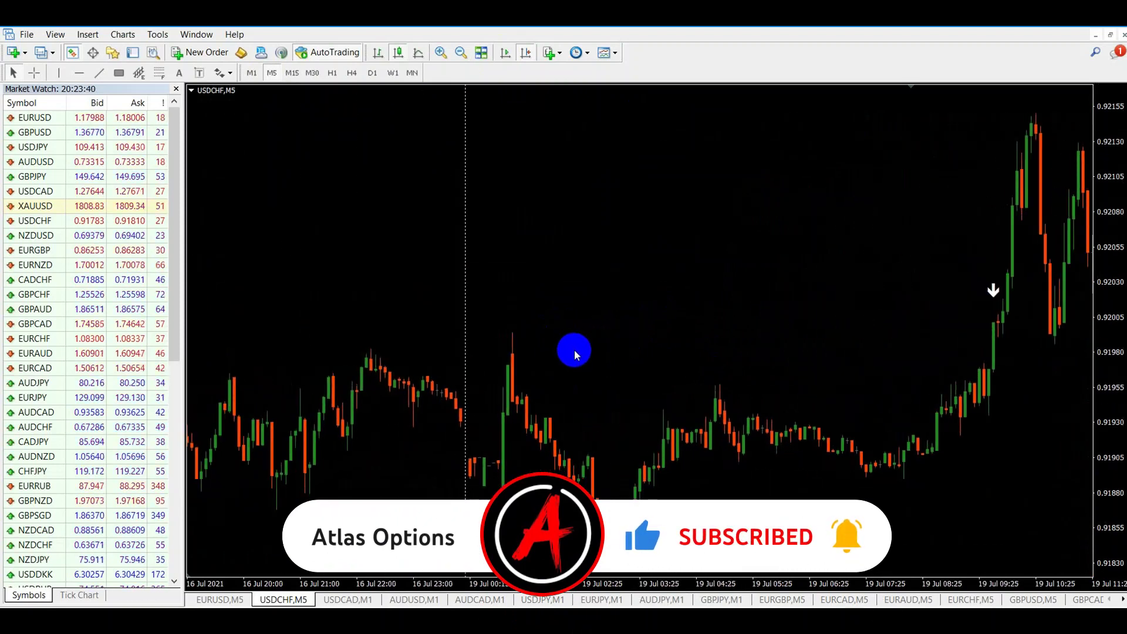
{"action": "scroll", "coordinate": [685, 345], "scroll_direction": "down", "scroll_amount": 5}
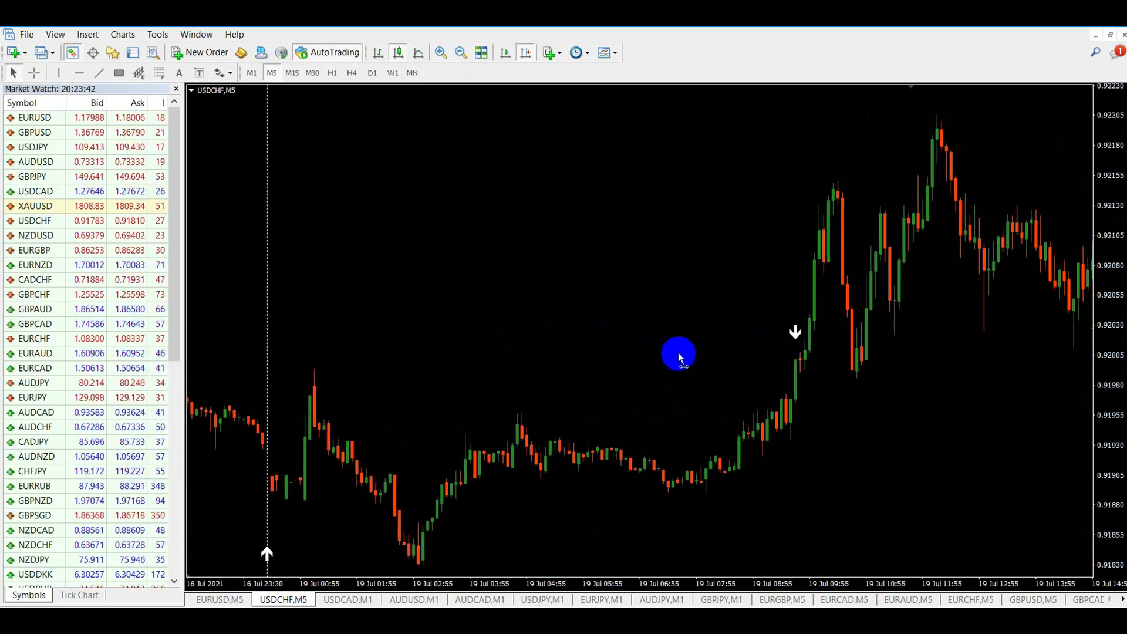
{"action": "scroll", "coordinate": [678, 352], "scroll_direction": "down", "scroll_amount": 1}
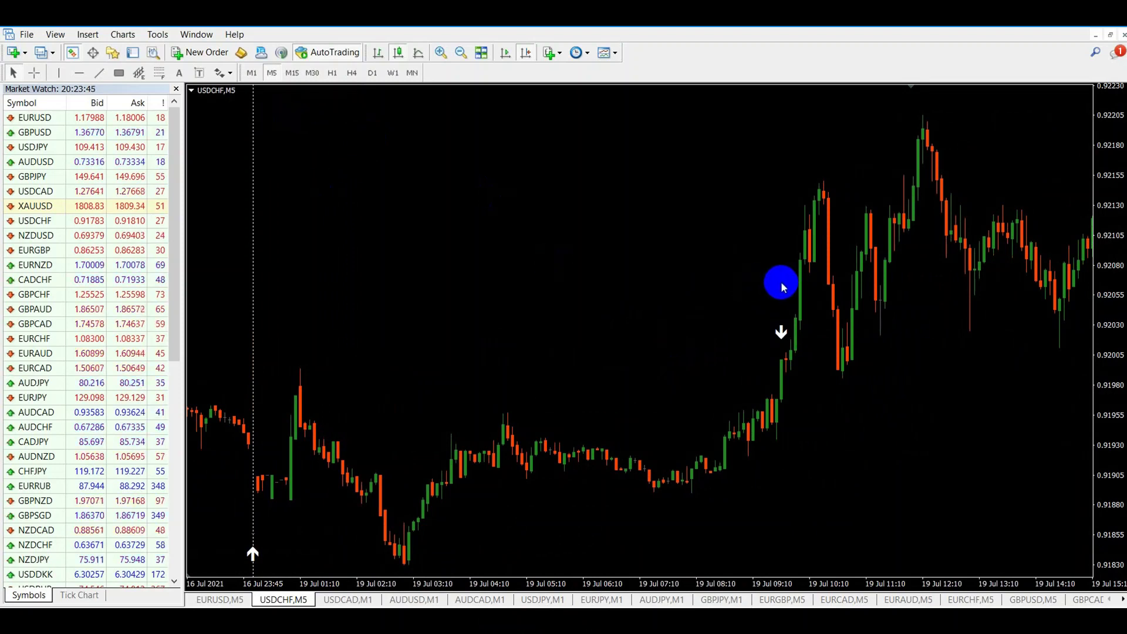
{"action": "scroll", "coordinate": [733, 300], "scroll_direction": "down", "scroll_amount": 3}
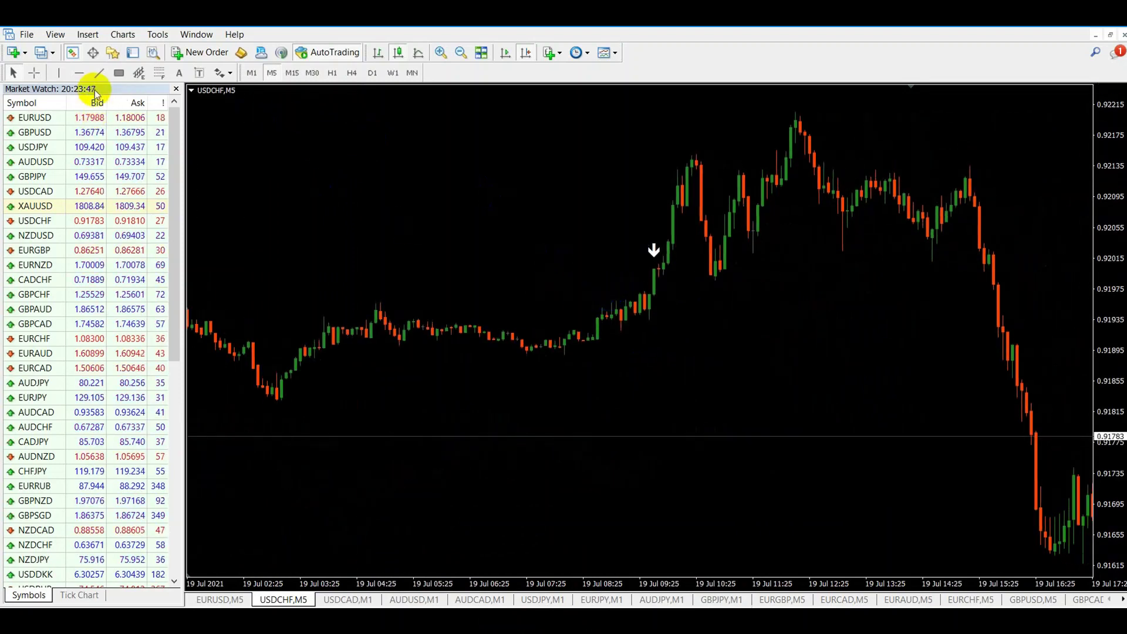
- Mark the 19 July sell arrow with a vertical line and compare its position on the M1 timeframe
{"action": "left_click", "coordinate": [59, 73]}
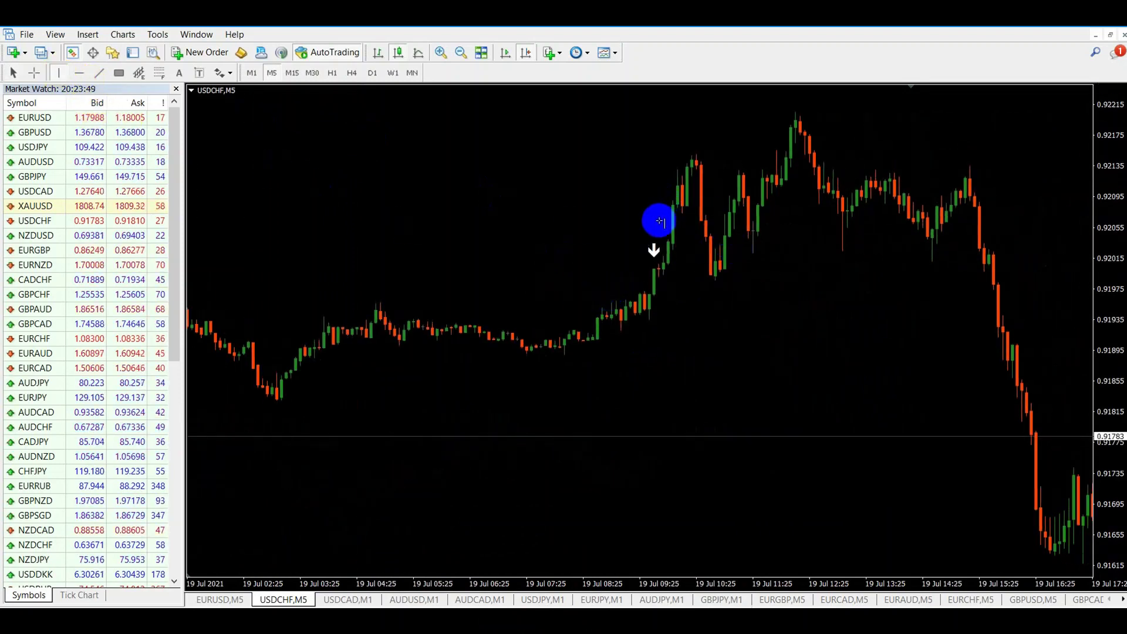
{"action": "left_click", "coordinate": [654, 229]}
{"action": "left_click", "coordinate": [251, 73]}
{"action": "left_click_drag", "start_coordinate": [382, 235], "coordinate": [543, 254]}
{"action": "left_click_drag", "start_coordinate": [817, 293], "coordinate": [283, 289]}
{"action": "left_click_drag", "start_coordinate": [708, 276], "coordinate": [369, 279]}
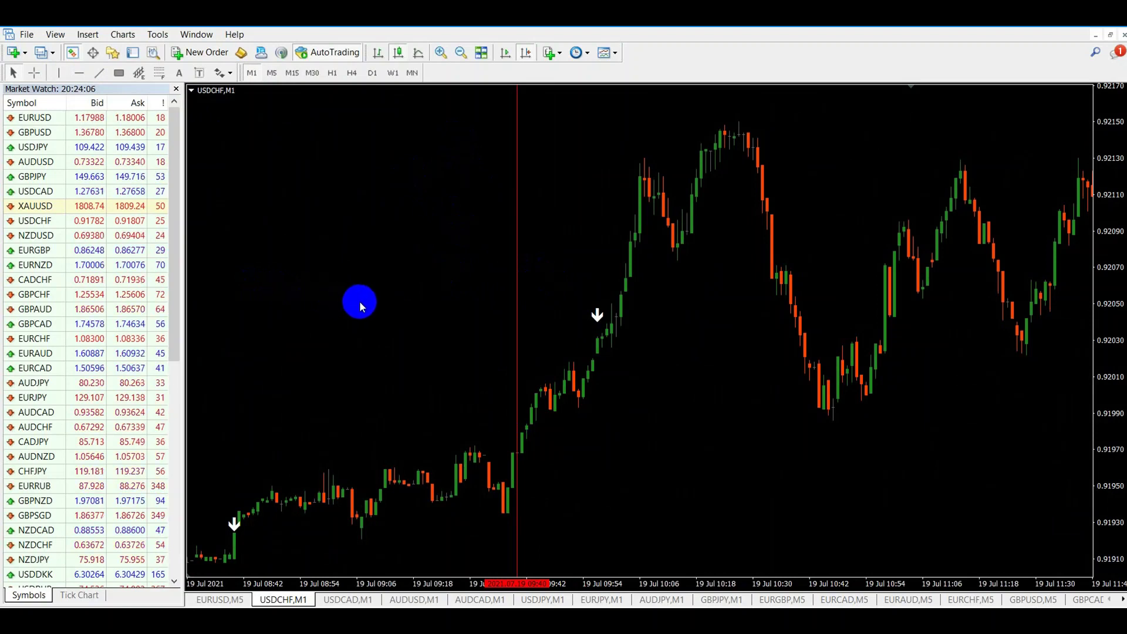
- Return the USDCHF chart to the M5 timeframe and remove the vertical line at the sell arrow
{"action": "left_click", "coordinate": [251, 73]}
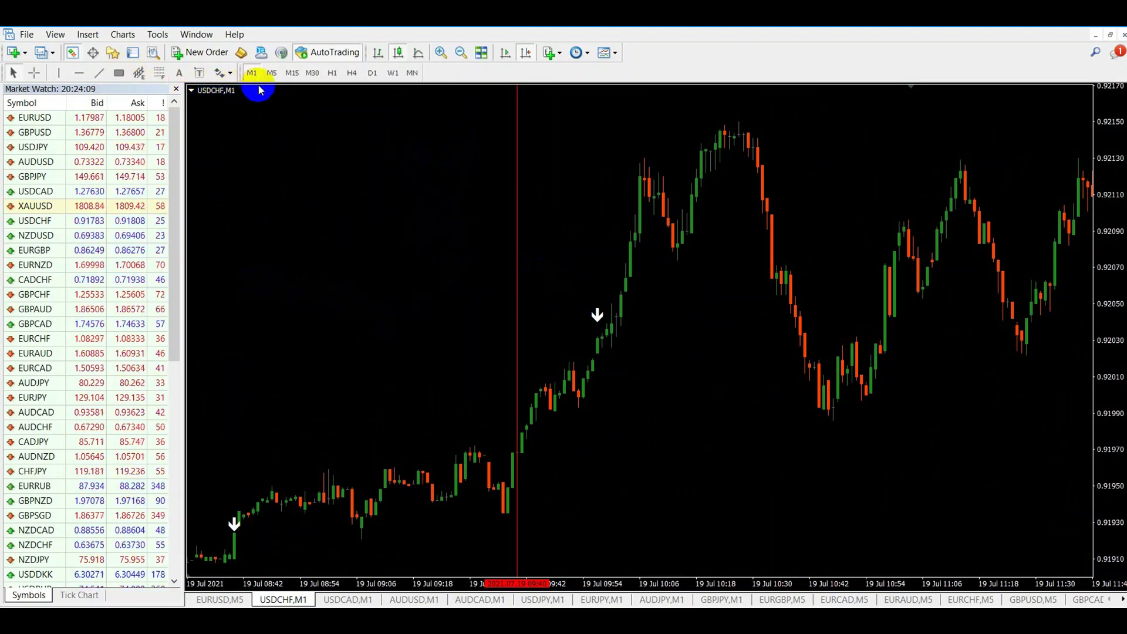
{"action": "left_click", "coordinate": [271, 72]}
{"action": "left_click_drag", "start_coordinate": [418, 260], "coordinate": [762, 300]}
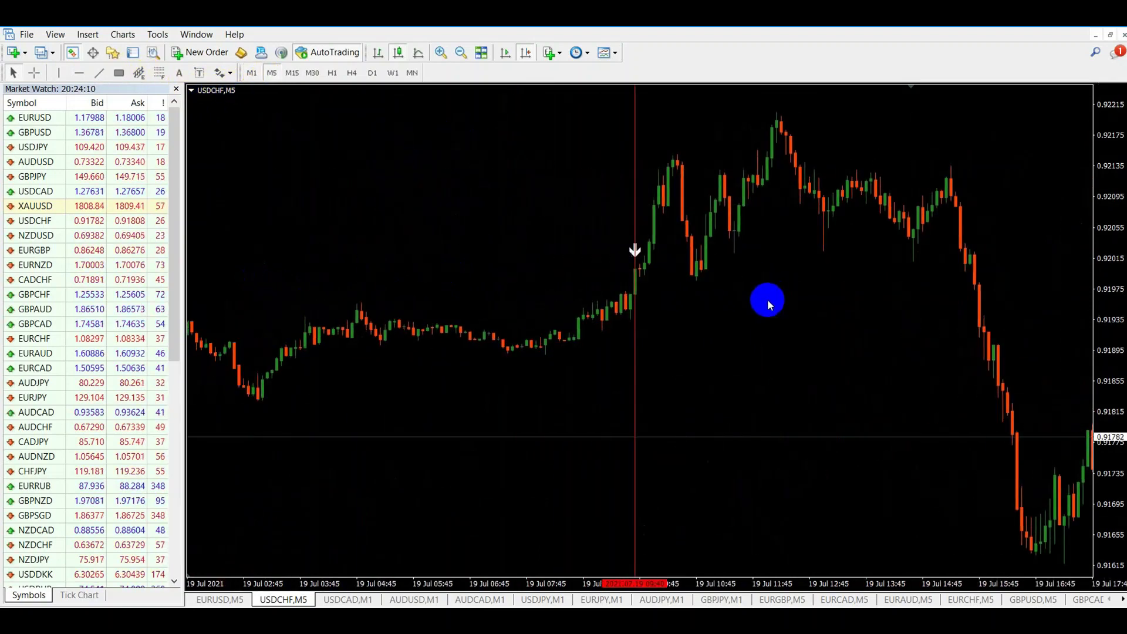
{"action": "left_click_drag", "start_coordinate": [639, 175], "coordinate": [637, 176]}
- Examine the earlier arrow signals on the five-minute USDCHF chart around 15 and 16 July
{"action": "left_click_drag", "start_coordinate": [501, 234], "coordinate": [724, 270]}
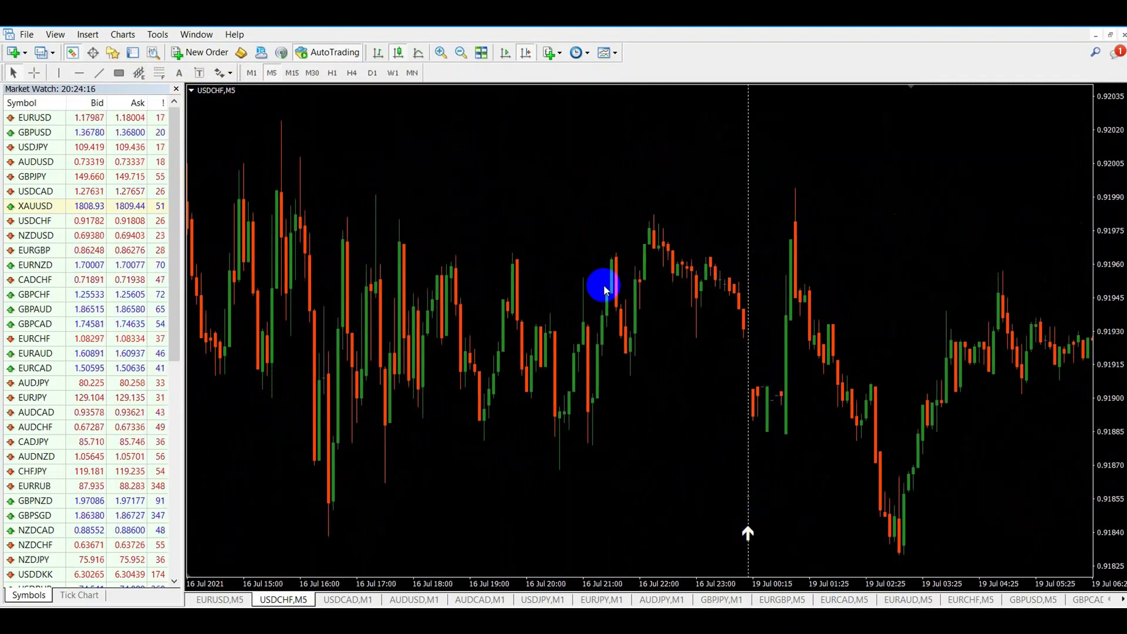
{"action": "left_click_drag", "start_coordinate": [580, 286], "coordinate": [908, 281]}
{"action": "left_click_drag", "start_coordinate": [468, 289], "coordinate": [908, 305]}
{"action": "left_click_drag", "start_coordinate": [576, 304], "coordinate": [788, 304]}
{"action": "left_click_drag", "start_coordinate": [706, 505], "coordinate": [705, 509]}
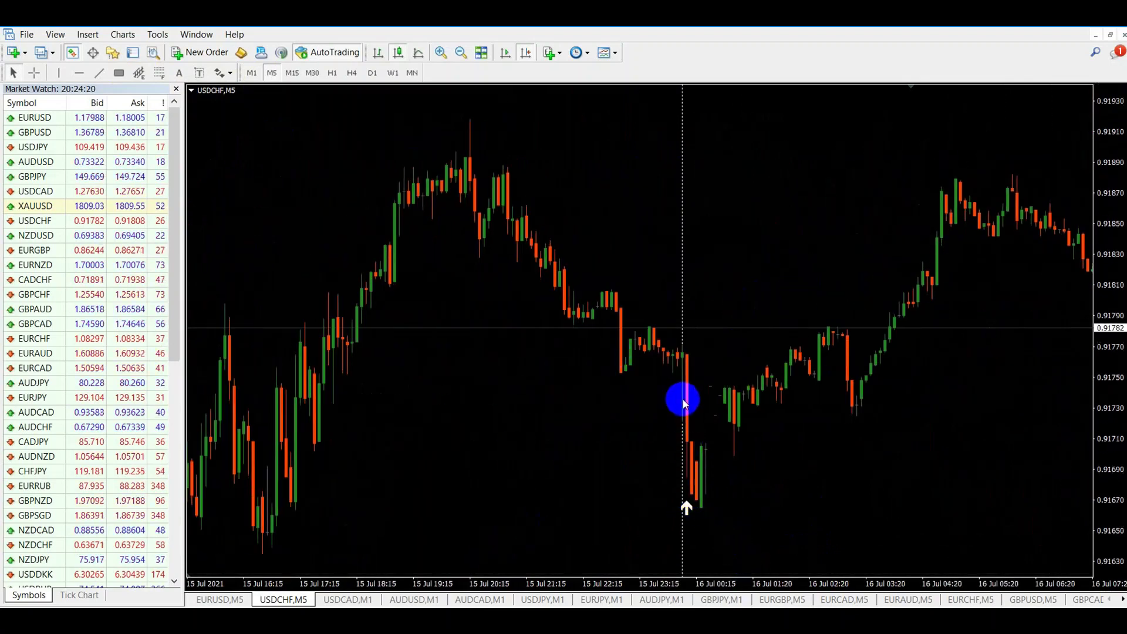
{"action": "mouse_move", "coordinate": [770, 380]}
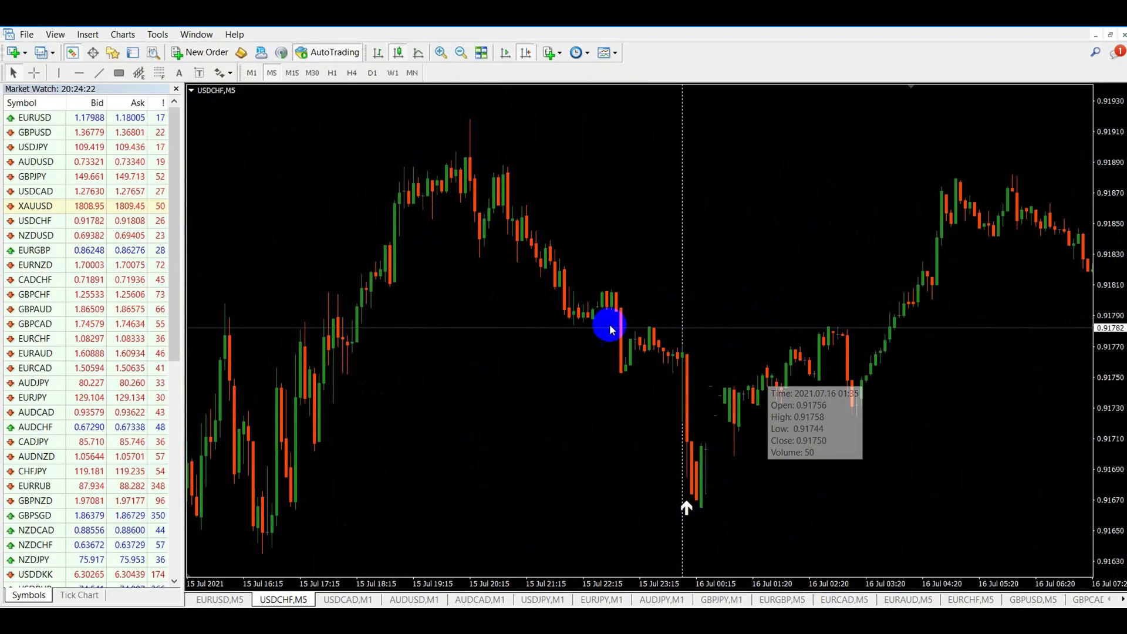
{"action": "scroll", "coordinate": [699, 372], "scroll_direction": "up", "scroll_amount": 5}
{"action": "left_click_drag", "start_coordinate": [473, 324], "coordinate": [784, 334]}
{"action": "scroll", "coordinate": [591, 332], "scroll_direction": "down", "scroll_amount": 5}
- Switch the USDCHF chart to the M15 timeframe and examine its arrow signals from 12 to 19 July
{"action": "left_click", "coordinate": [292, 73]}
{"action": "left_click_drag", "start_coordinate": [636, 254], "coordinate": [354, 285]}
{"action": "left_click_drag", "start_coordinate": [674, 238], "coordinate": [338, 289]}
{"action": "left_click_drag", "start_coordinate": [704, 282], "coordinate": [284, 317]}
{"action": "left_click_drag", "start_coordinate": [244, 280], "coordinate": [512, 264]}
{"action": "left_click_drag", "start_coordinate": [761, 244], "coordinate": [338, 281]}
{"action": "left_click_drag", "start_coordinate": [748, 282], "coordinate": [340, 277]}
{"action": "left_click_drag", "start_coordinate": [475, 247], "coordinate": [403, 248]}
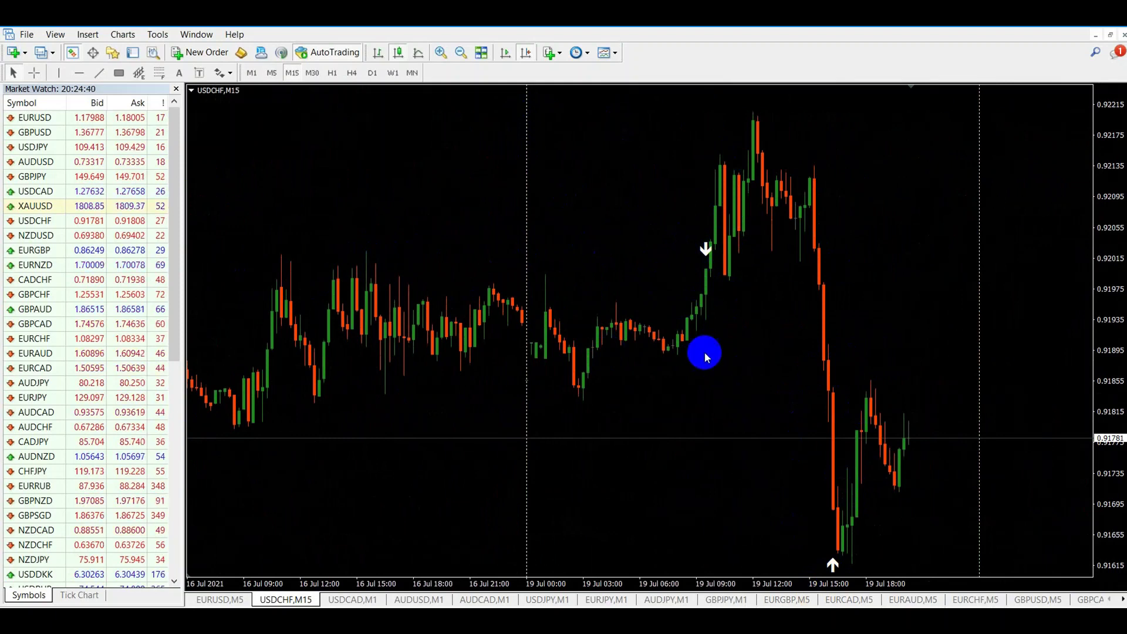
{"action": "left_click_drag", "start_coordinate": [675, 373], "coordinate": [833, 387]}
{"action": "mouse_move", "coordinate": [428, 278]}
{"action": "left_mouse_down"}
{"action": "mouse_move", "coordinate": [478, 302]}
{"action": "mouse_move", "coordinate": [741, 280]}
{"action": "left_mouse_up"}
{"action": "mouse_move", "coordinate": [468, 284]}
{"action": "left_mouse_down"}
{"action": "mouse_move", "coordinate": [829, 284]}
{"action": "mouse_move", "coordinate": [976, 301]}
{"action": "left_mouse_up"}
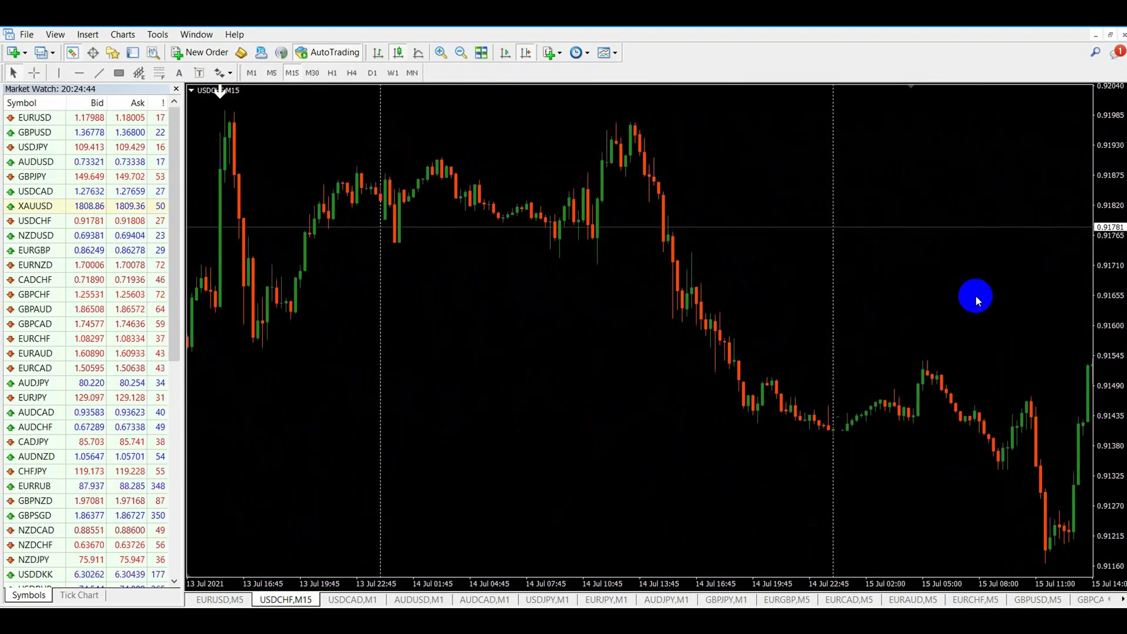
{"action": "left_click_drag", "start_coordinate": [543, 294], "coordinate": [895, 294]}
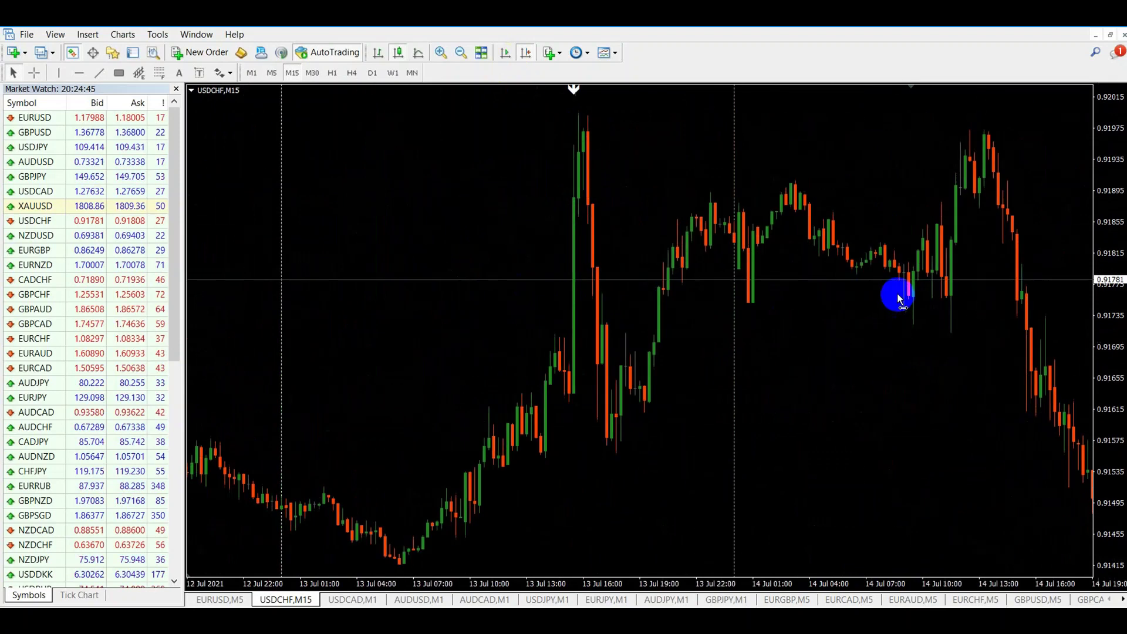
- Switch the USDCHF chart back to M5 and examine the arrow signals around 9 to 13 July
{"action": "left_click", "coordinate": [271, 74]}
{"action": "left_click_drag", "start_coordinate": [486, 262], "coordinate": [675, 276]}
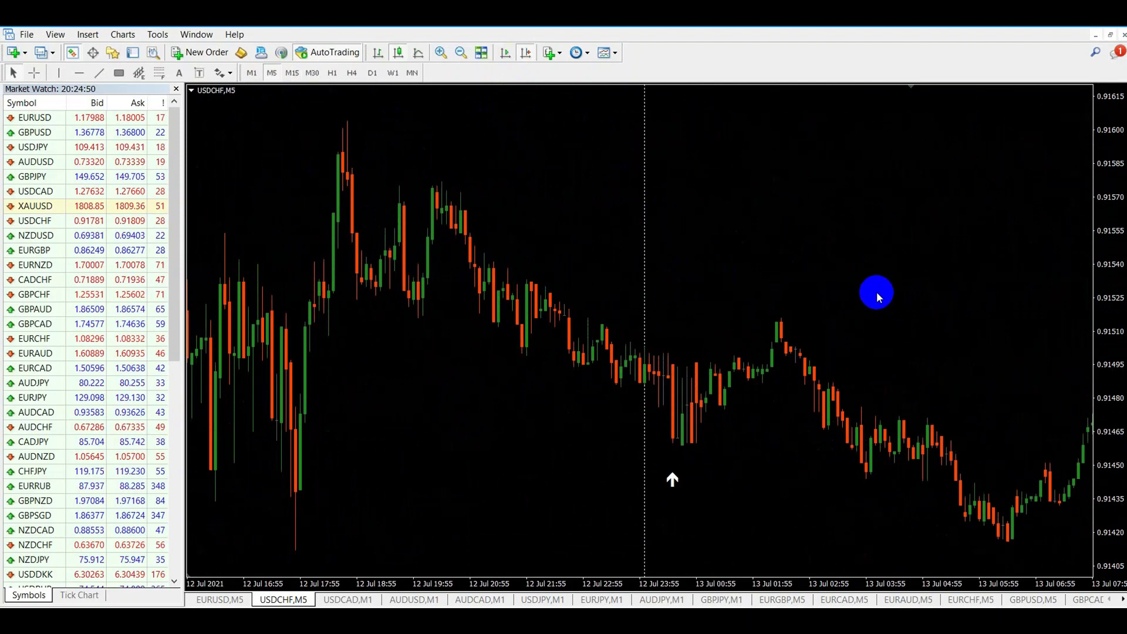
{"action": "left_click_drag", "start_coordinate": [575, 263], "coordinate": [813, 270]}
{"action": "left_click_drag", "start_coordinate": [420, 259], "coordinate": [706, 271]}
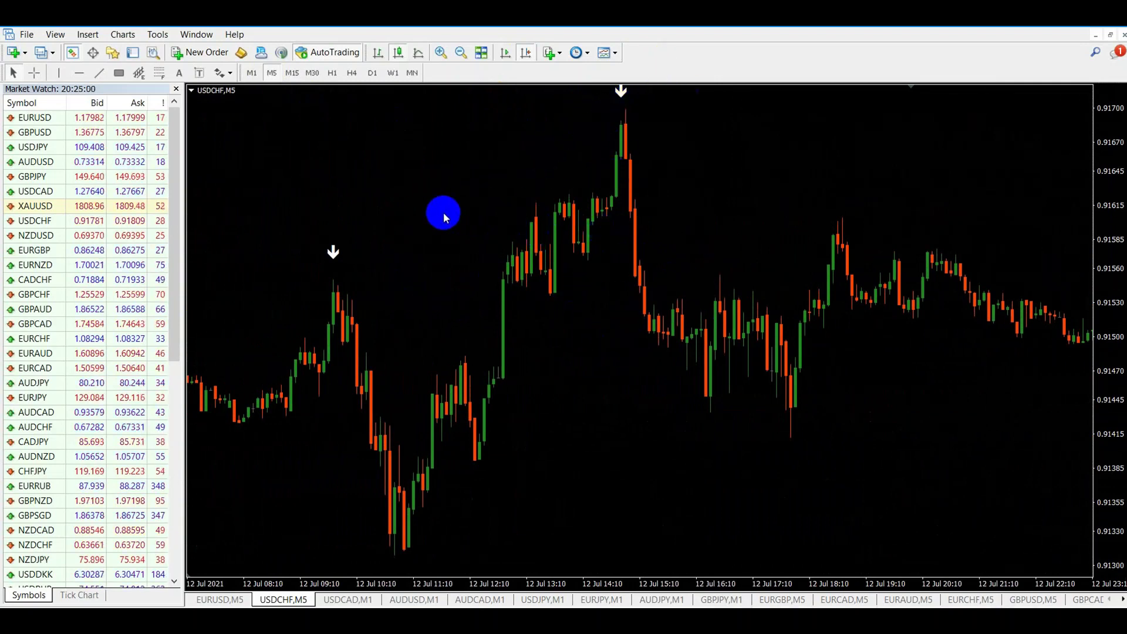
{"action": "scroll", "coordinate": [511, 219], "scroll_direction": "up", "scroll_amount": 6}
{"action": "left_click_drag", "start_coordinate": [483, 246], "coordinate": [693, 248]}
{"action": "left_click_drag", "start_coordinate": [539, 245], "coordinate": [737, 244]}
{"action": "left_click_drag", "start_coordinate": [433, 236], "coordinate": [645, 241]}
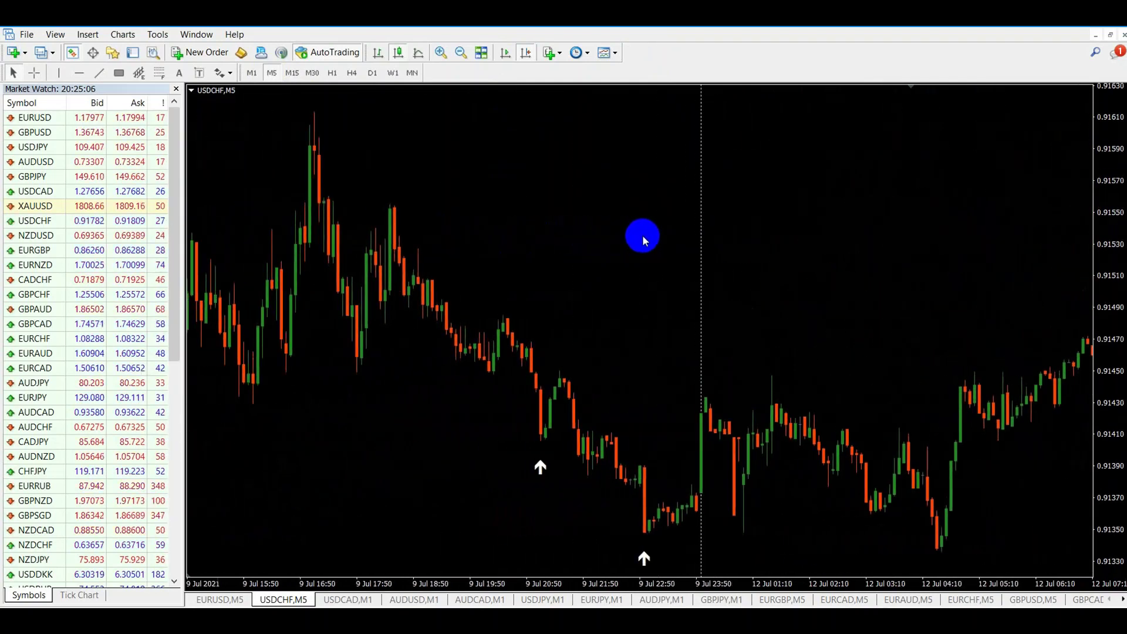
{"action": "left_click_drag", "start_coordinate": [425, 250], "coordinate": [619, 254]}
{"action": "left_click_drag", "start_coordinate": [759, 272], "coordinate": [539, 271]}
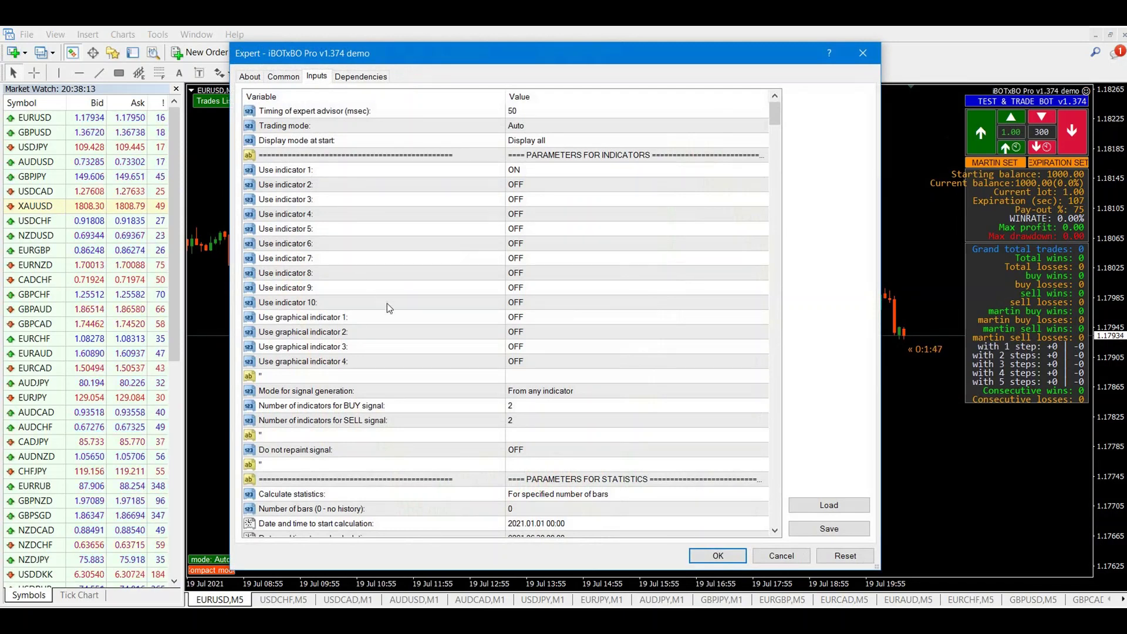
- Look through the expert's input parameters, from the general and statistics settings to the indicator connection sections
{"action": "scroll", "coordinate": [650, 270], "scroll_direction": "down", "scroll_amount": 7}
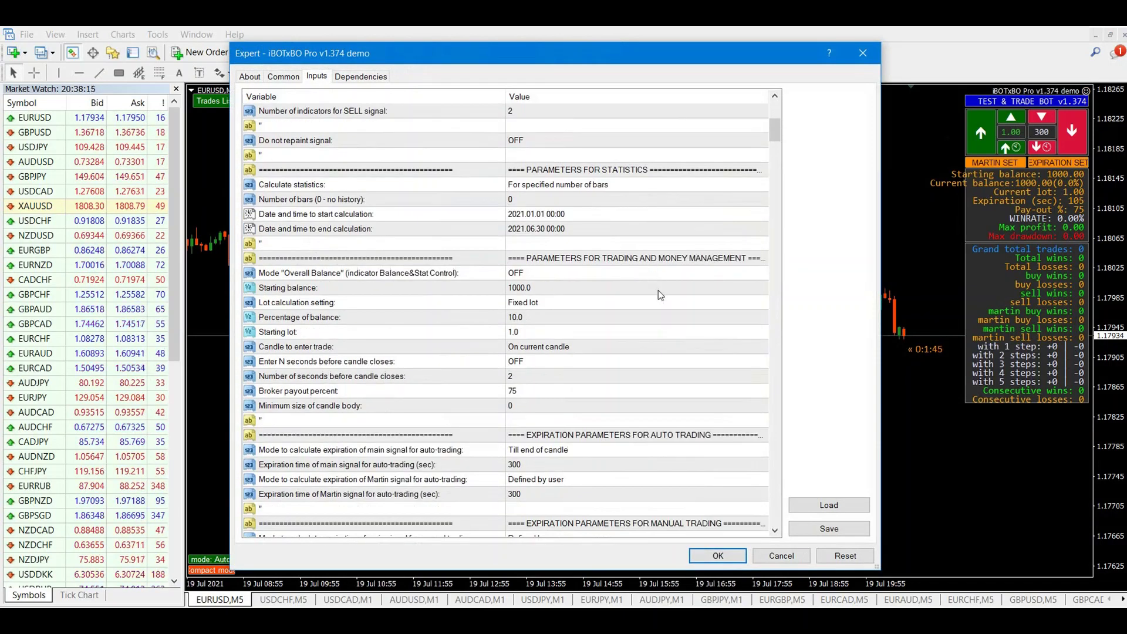
{"action": "scroll", "coordinate": [657, 290], "scroll_direction": "down", "scroll_amount": 16}
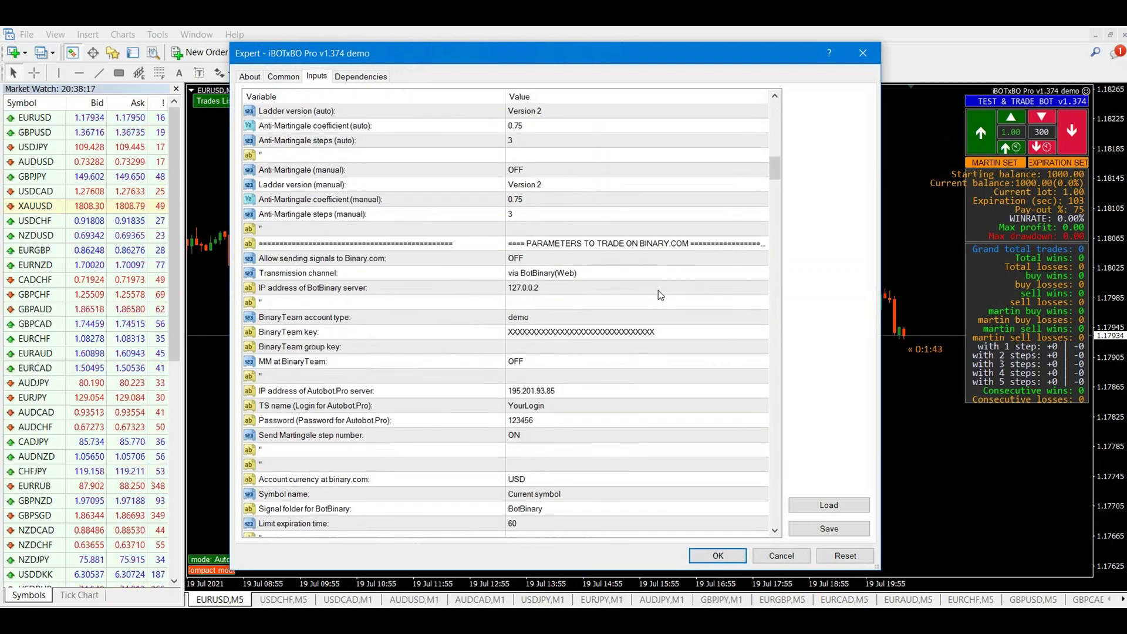
{"action": "scroll", "coordinate": [657, 290], "scroll_direction": "down", "scroll_amount": 11}
{"action": "scroll", "coordinate": [657, 291], "scroll_direction": "down", "scroll_amount": 12}
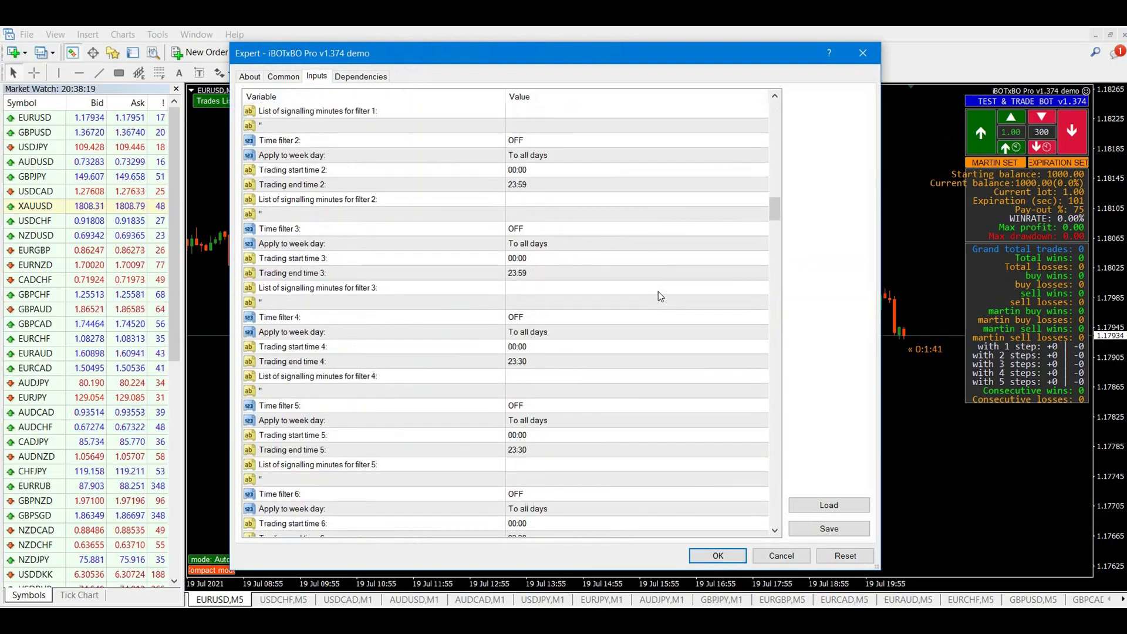
{"action": "scroll", "coordinate": [657, 291], "scroll_direction": "down", "scroll_amount": 8}
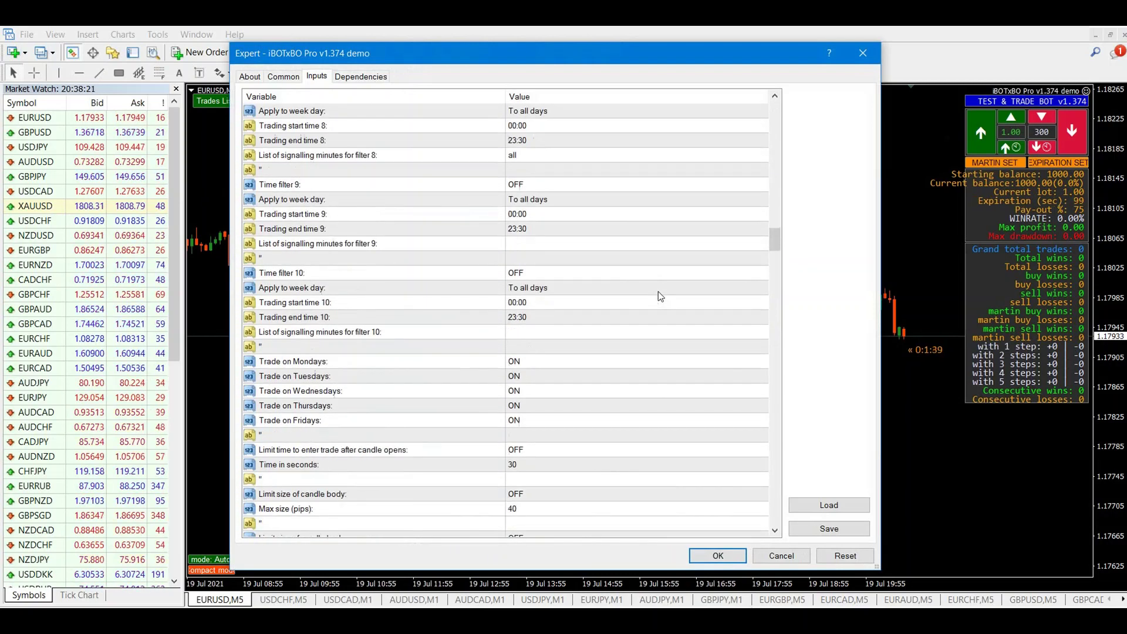
{"action": "scroll", "coordinate": [658, 291], "scroll_direction": "down", "scroll_amount": 7}
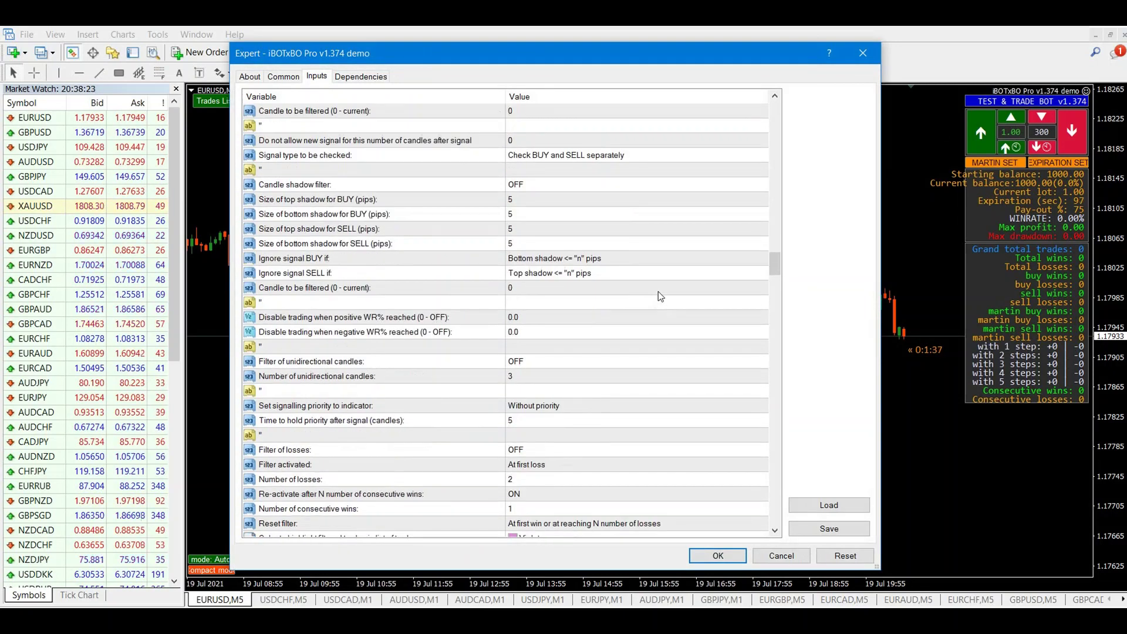
{"action": "scroll", "coordinate": [657, 291], "scroll_direction": "down", "scroll_amount": 7}
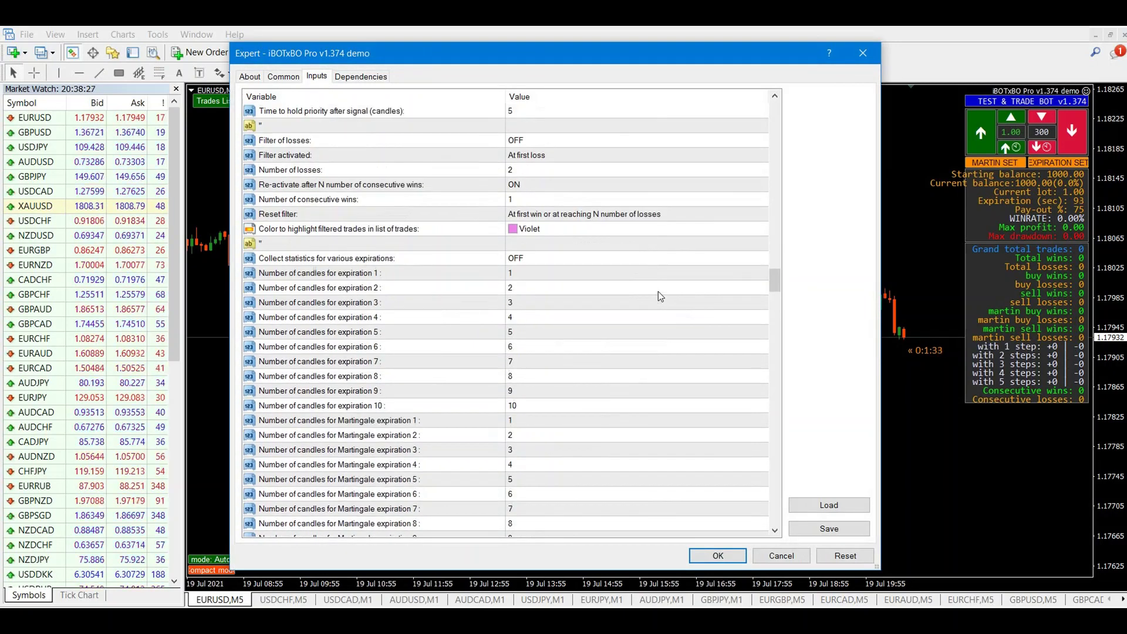
{"action": "scroll", "coordinate": [657, 291], "scroll_direction": "down", "scroll_amount": 9}
{"action": "scroll", "coordinate": [658, 291], "scroll_direction": "down", "scroll_amount": 15}
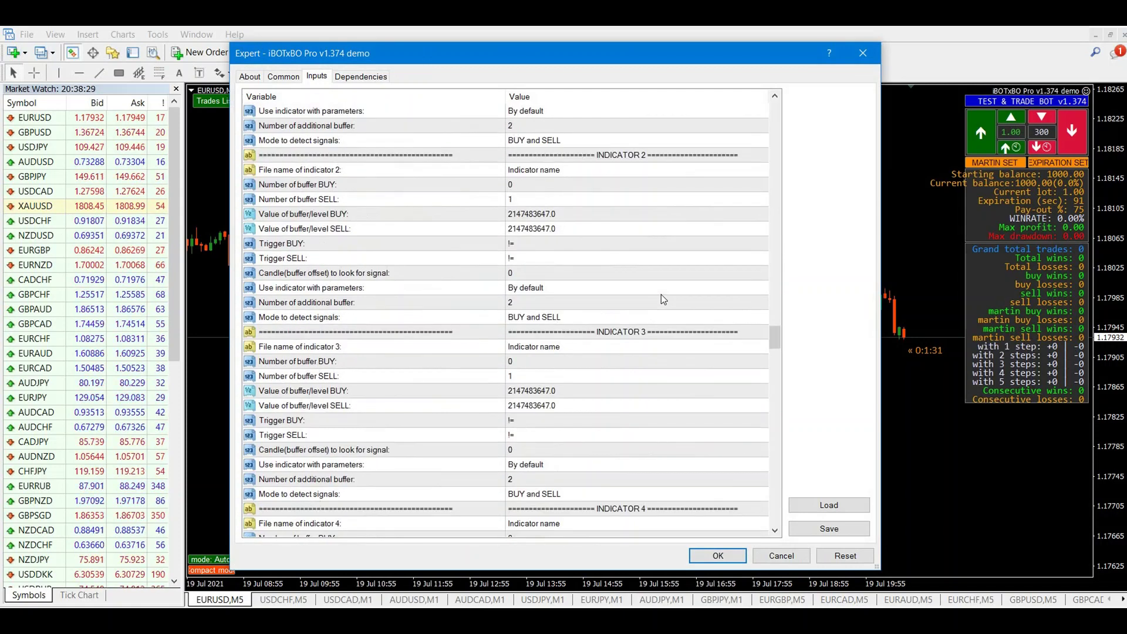
{"action": "scroll", "coordinate": [722, 417], "scroll_direction": "down", "scroll_amount": 12}
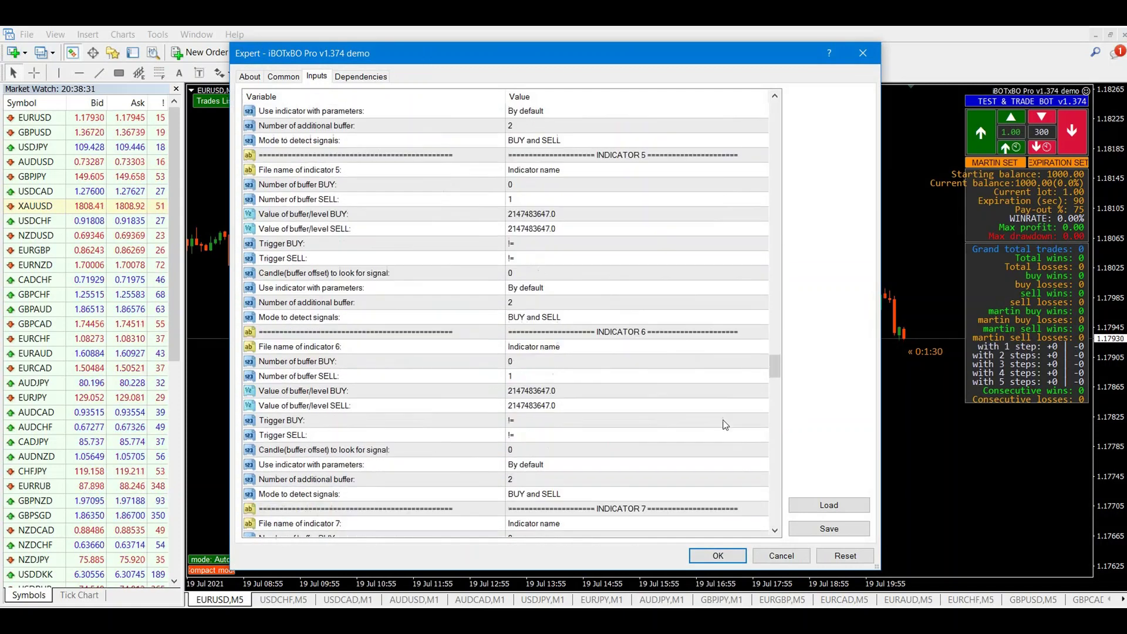
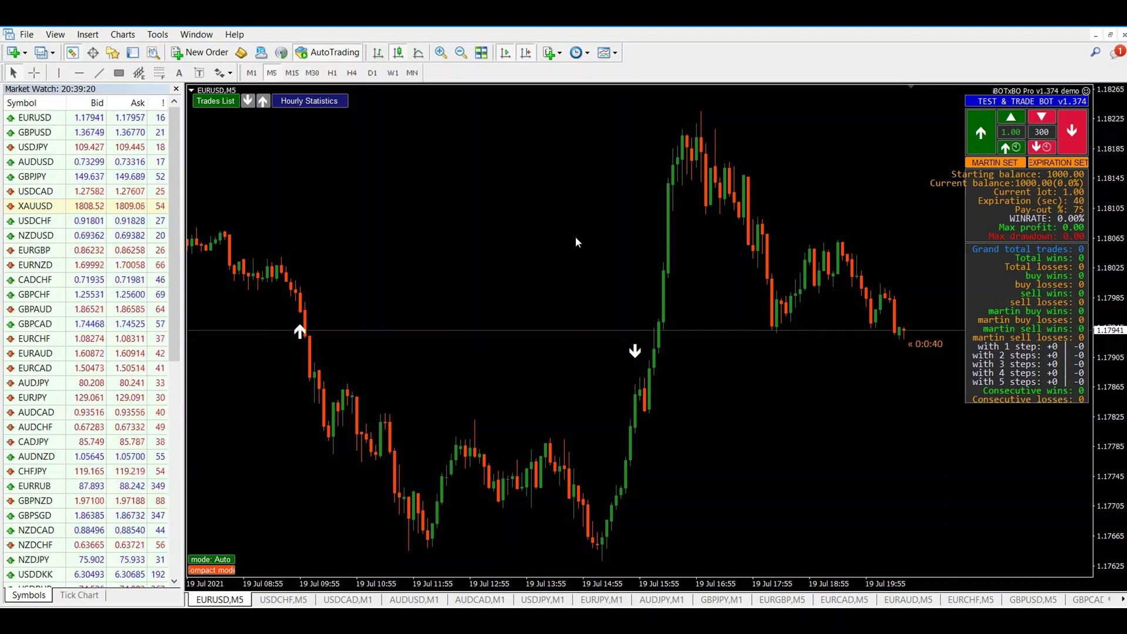
- Check the name of the arrow indicator in the EURUSD chart's list of applied indicators
{"action": "right_click", "coordinate": [500, 173]}
{"action": "left_click", "coordinate": [551, 260]}
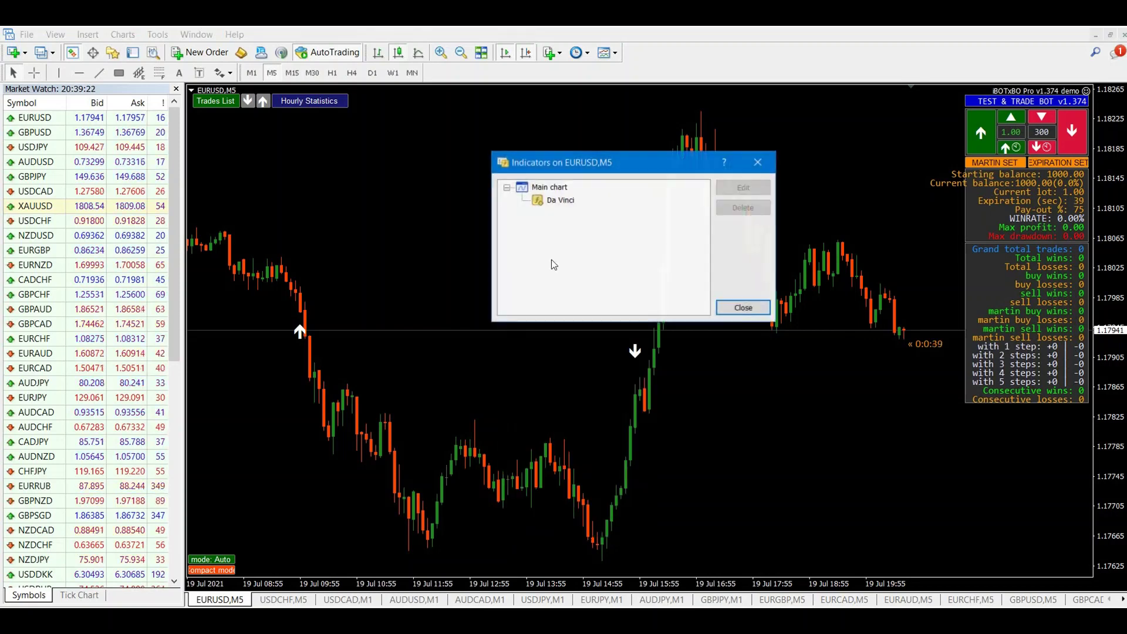
{"action": "left_click", "coordinate": [556, 202]}
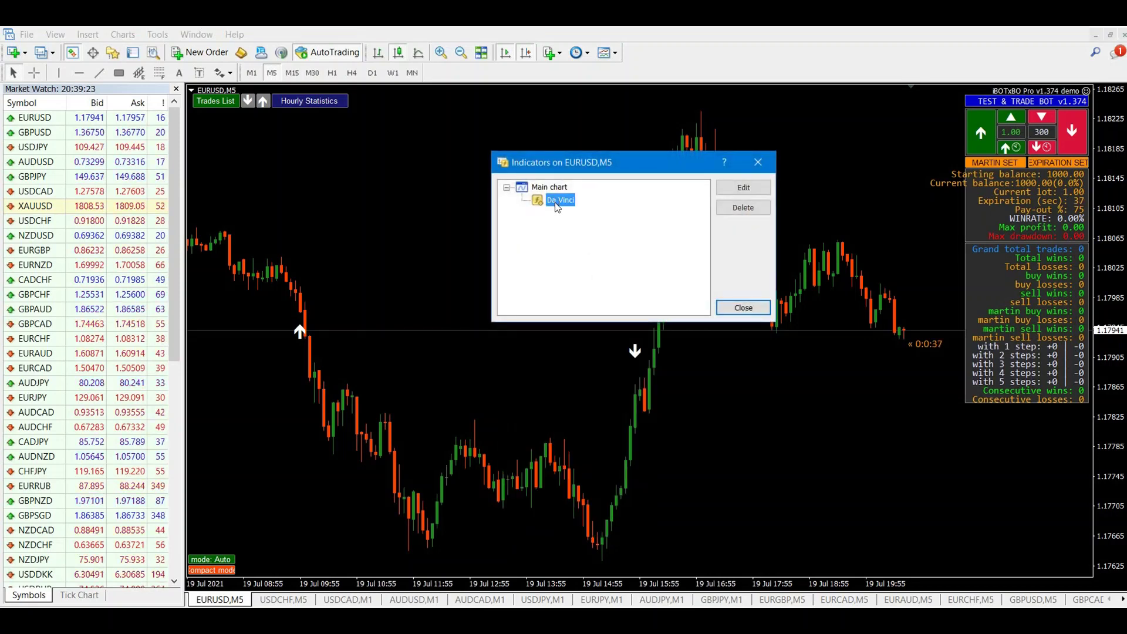
{"action": "left_click", "coordinate": [742, 307]}
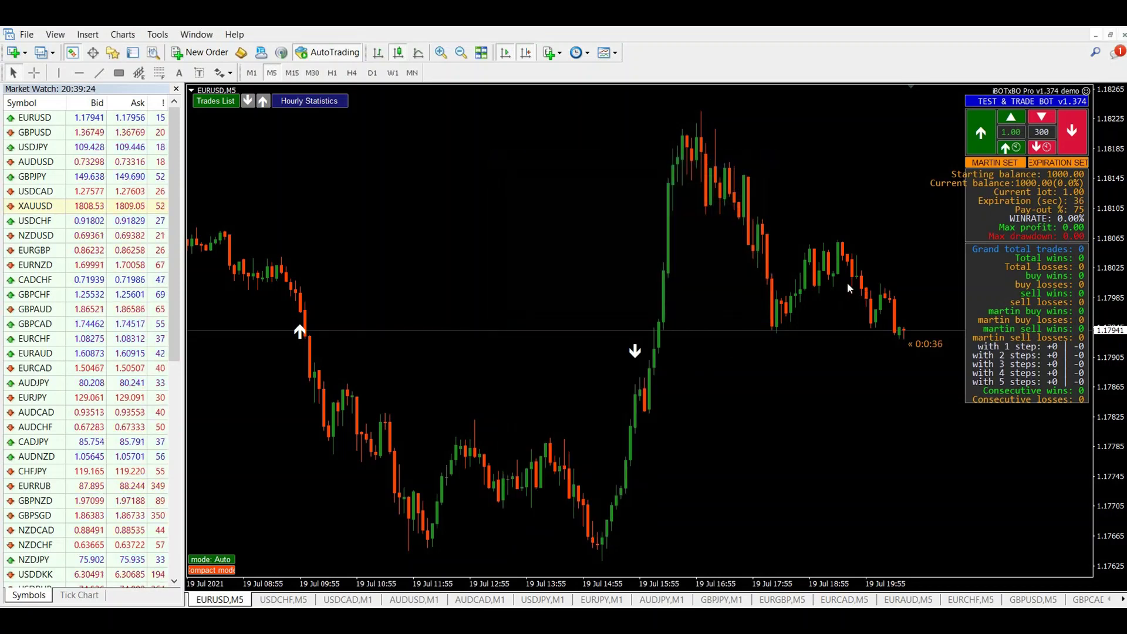
- Open the iBOTxBO Pro inputs and check indicator 1's file name and its BUY and SELL buffer numbers
{"action": "left_click", "coordinate": [1085, 91]}
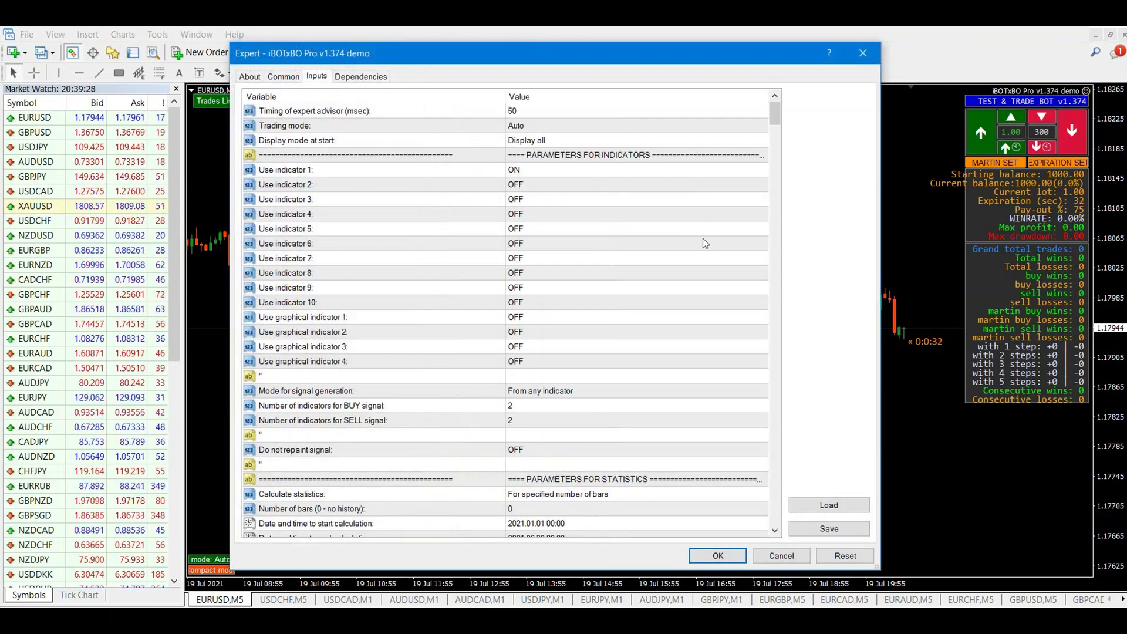
{"action": "scroll", "coordinate": [695, 223], "scroll_direction": "down", "scroll_amount": 4}
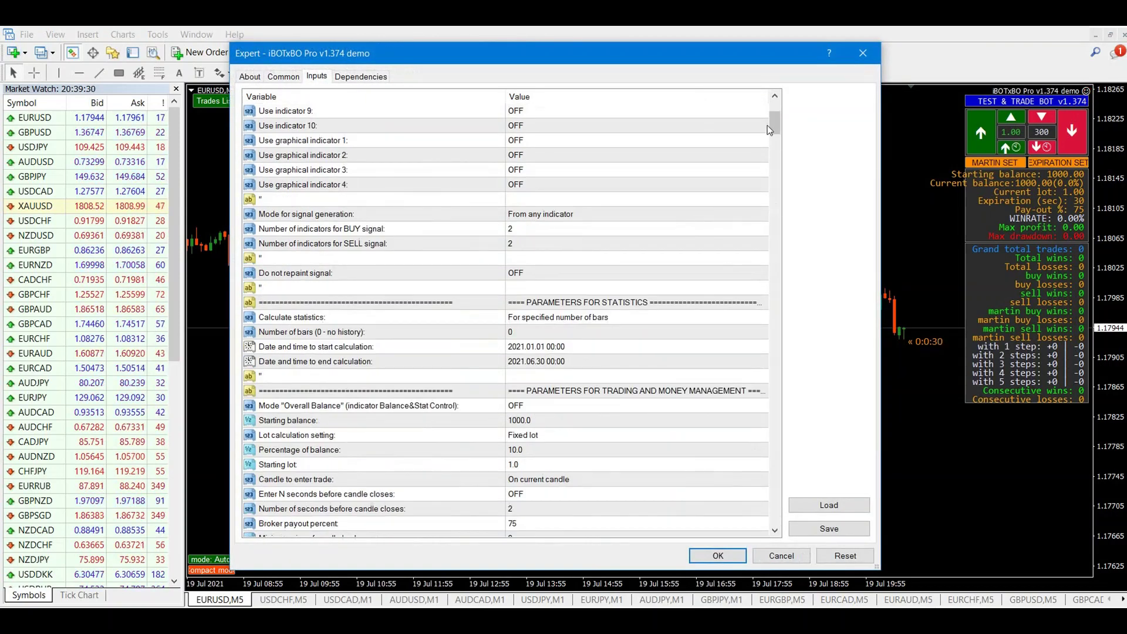
{"action": "left_click_drag", "start_coordinate": [770, 121], "coordinate": [792, 322]}
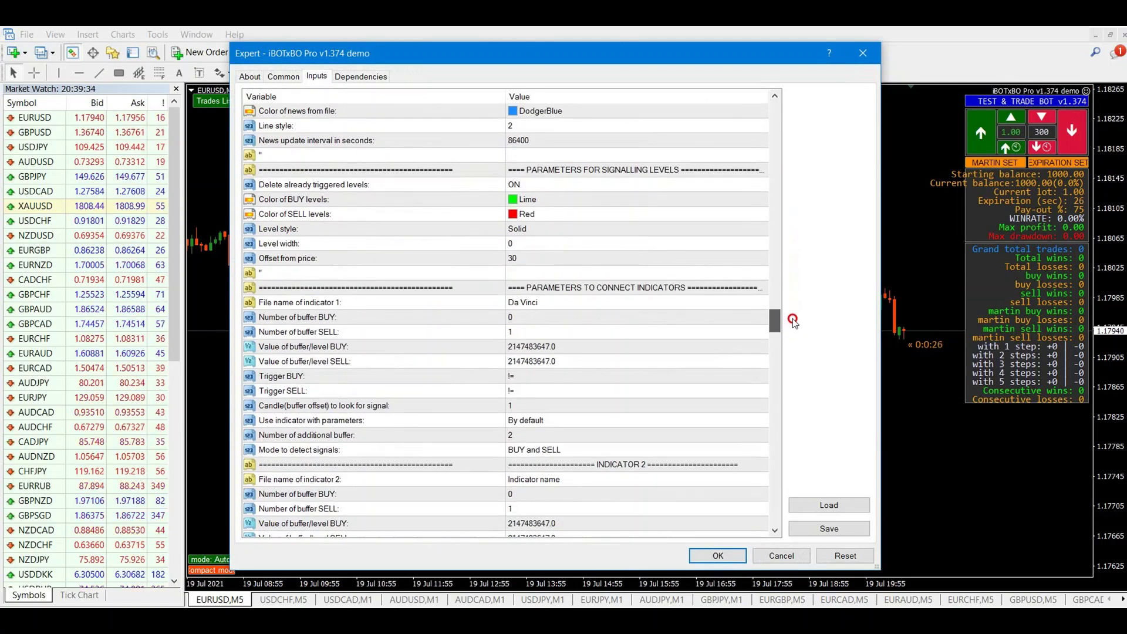
{"action": "left_click", "coordinate": [590, 304]}
{"action": "left_click", "coordinate": [561, 320]}
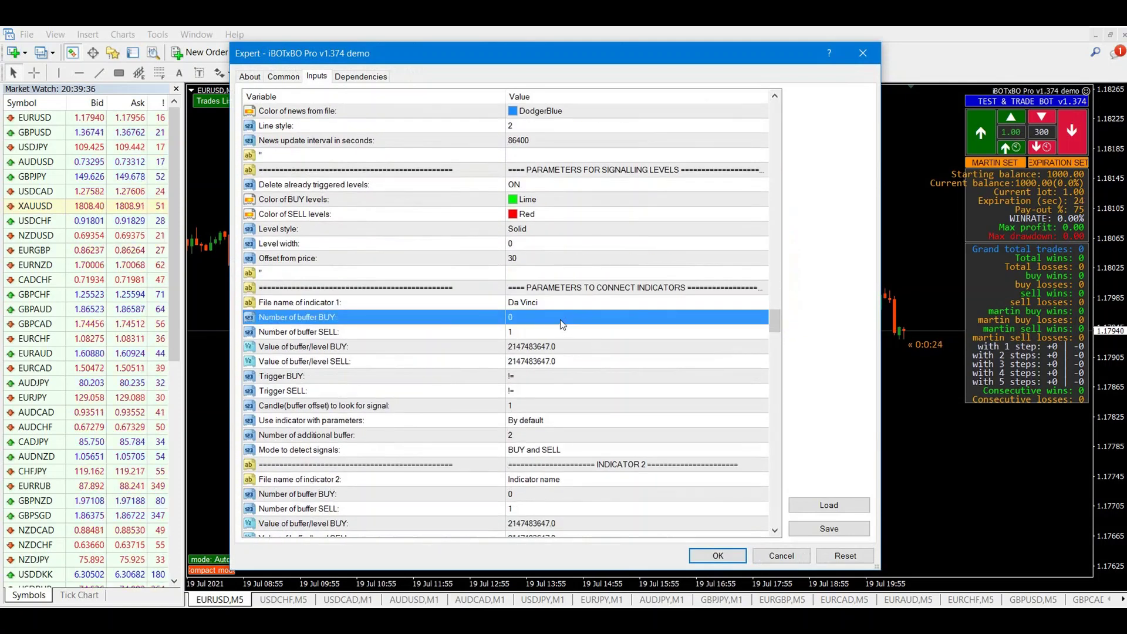
{"action": "left_click", "coordinate": [561, 333]}
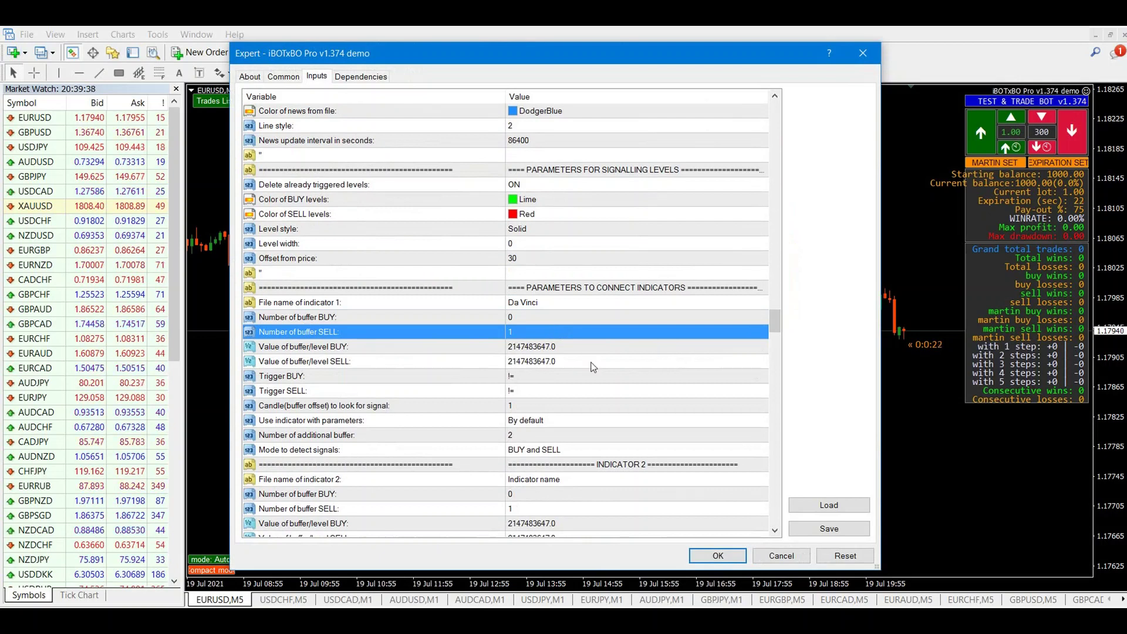
- Set the number of bars for the expert's statistics calculation to 5000
{"action": "left_click_drag", "start_coordinate": [775, 322], "coordinate": [767, 95]}
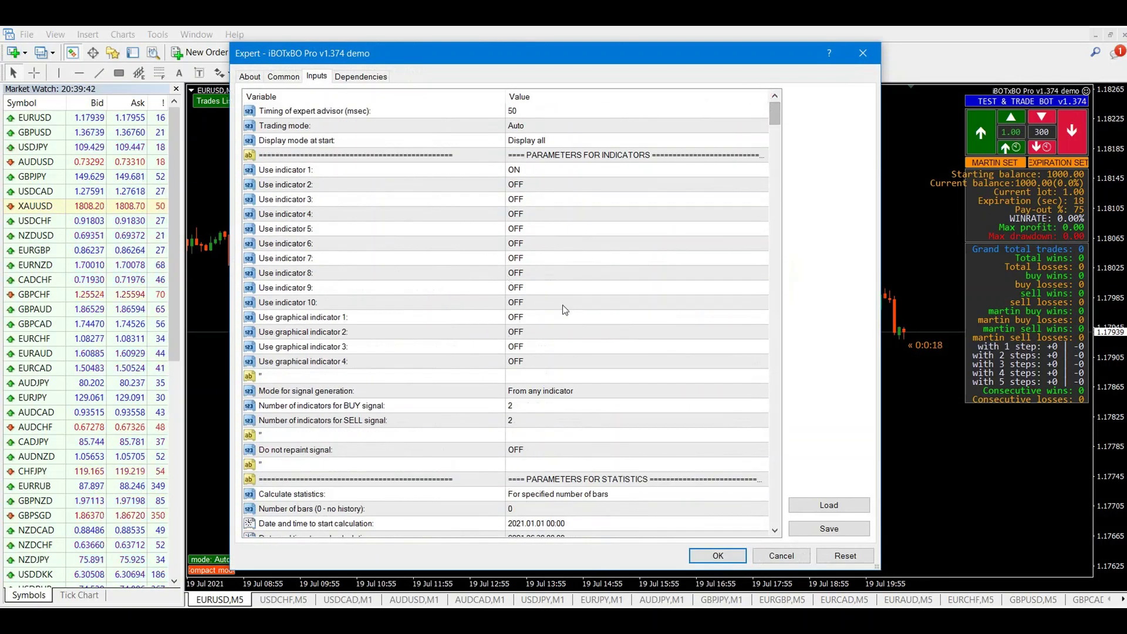
{"action": "scroll", "coordinate": [687, 332], "scroll_direction": "down", "scroll_amount": 4}
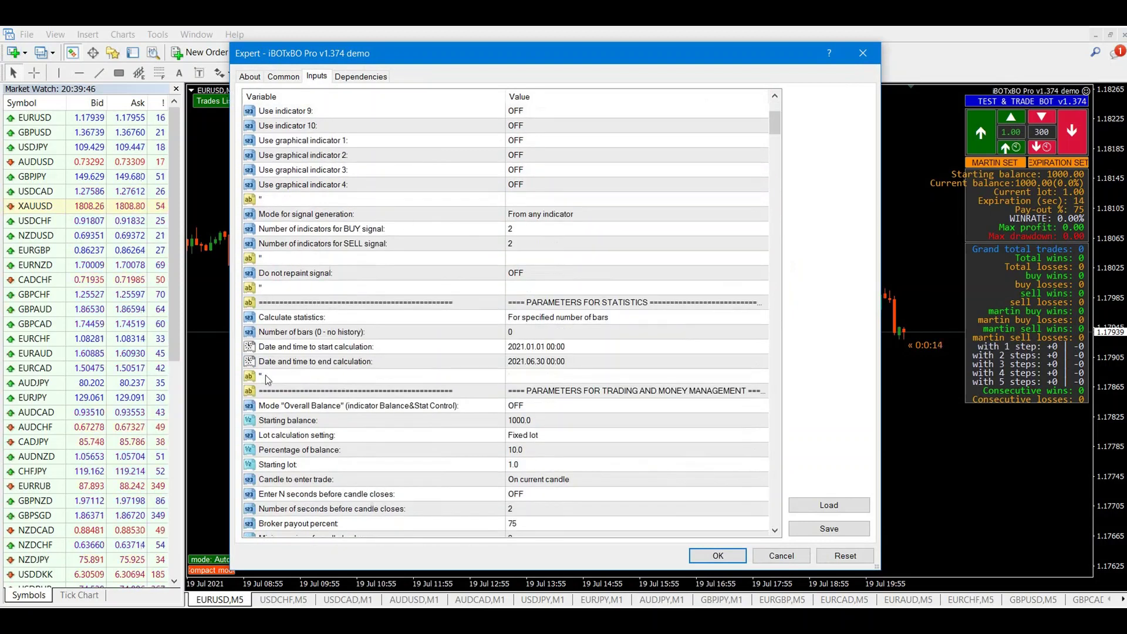
{"action": "left_click", "coordinate": [395, 317]}
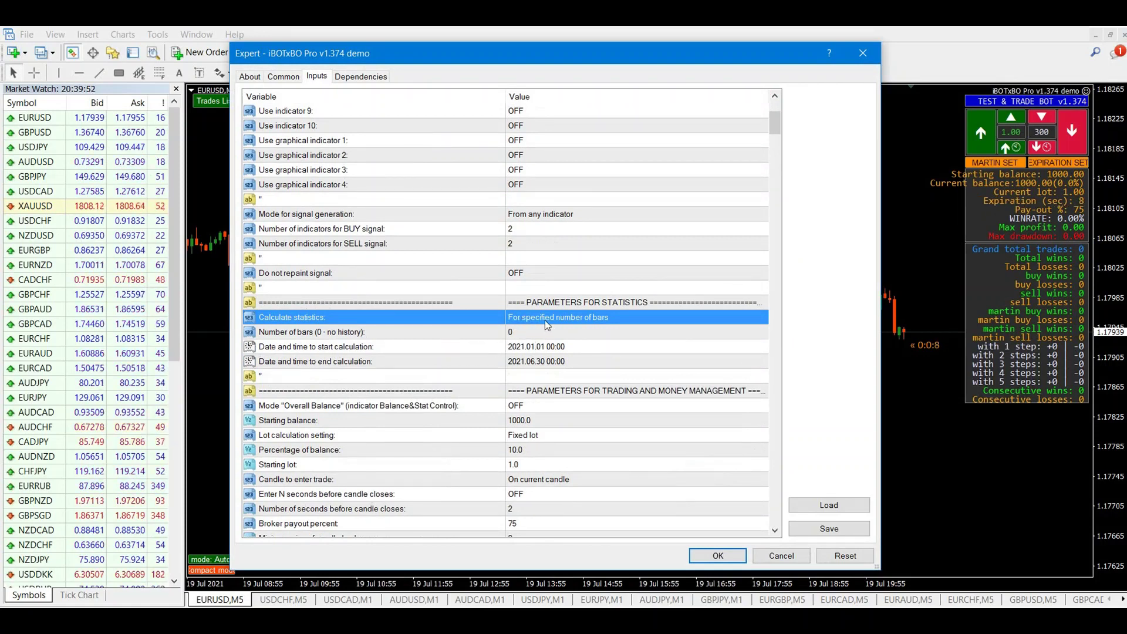
{"action": "left_click", "coordinate": [575, 332]}
{"action": "left_click", "coordinate": [574, 331]}
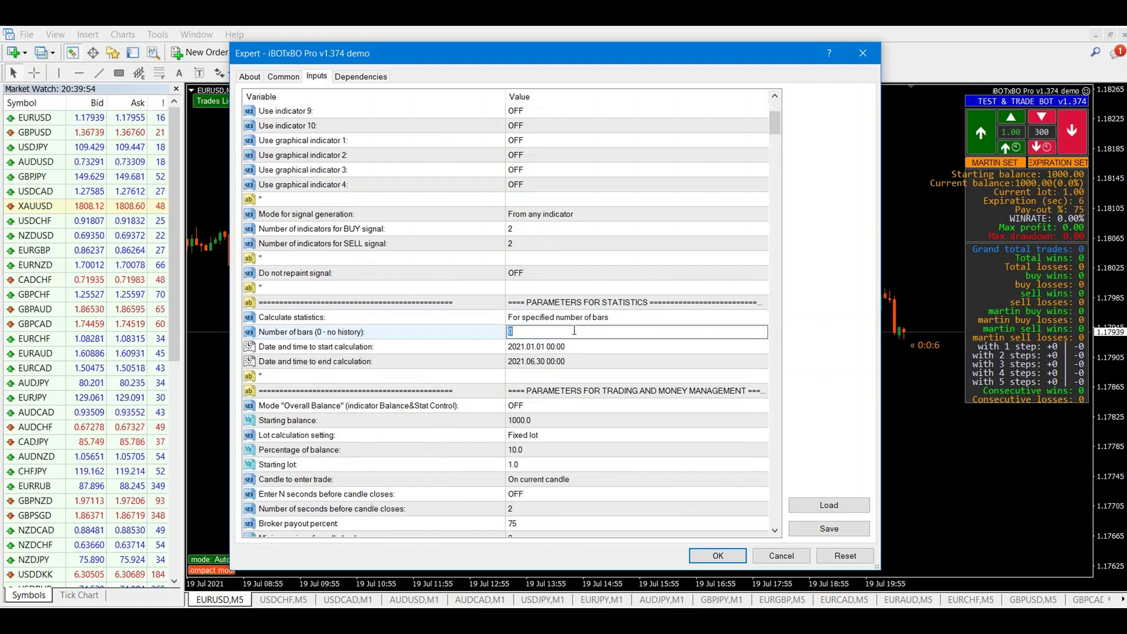
{"action": "type", "text": "5000"}
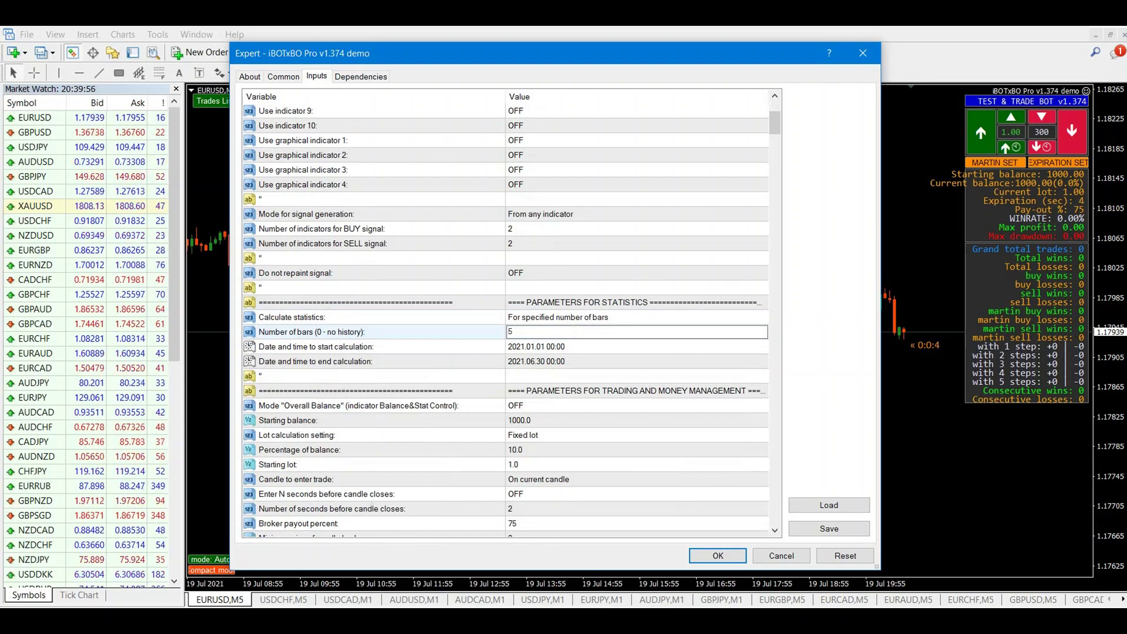
{"action": "left_click", "coordinate": [570, 347]}
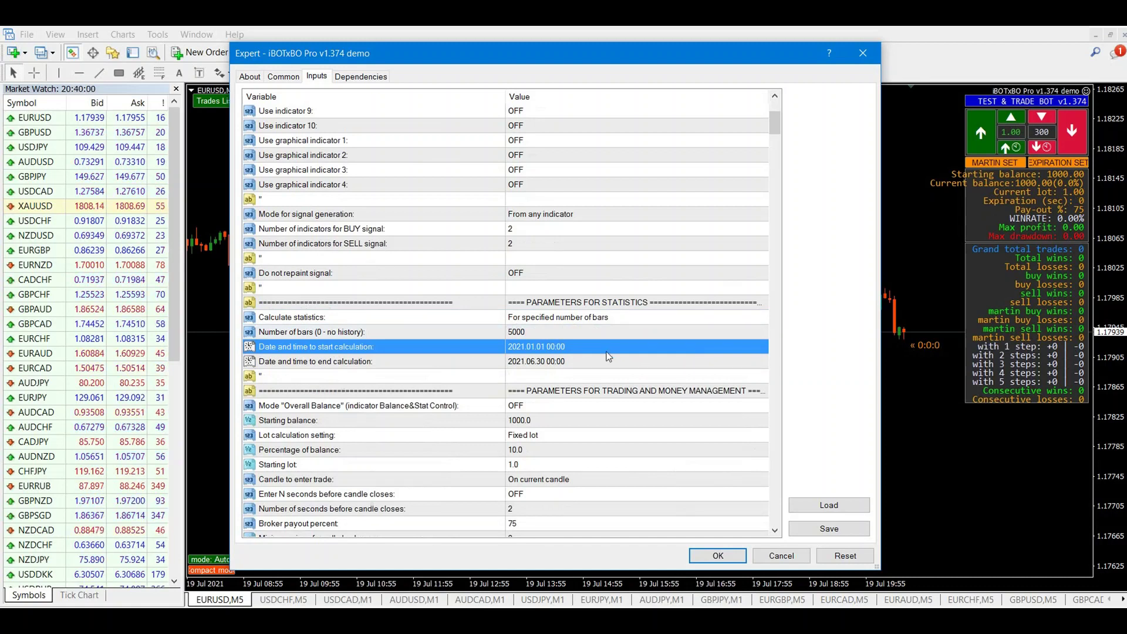
- Turn on the collection of statistics for various expirations in the expert's inputs
{"action": "left_click_drag", "start_coordinate": [774, 122], "coordinate": [777, 281]}
{"action": "left_click", "coordinate": [334, 289]}
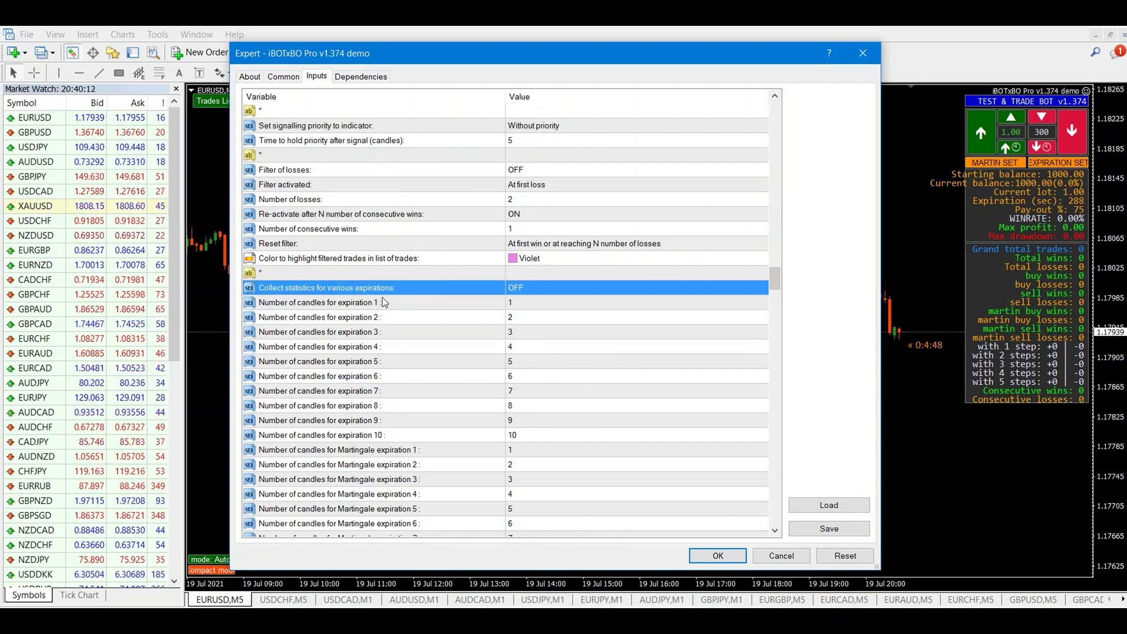
{"action": "left_click", "coordinate": [537, 288]}
{"action": "left_click", "coordinate": [537, 288]}
{"action": "left_click", "coordinate": [538, 309]}
{"action": "left_click", "coordinate": [537, 304]}
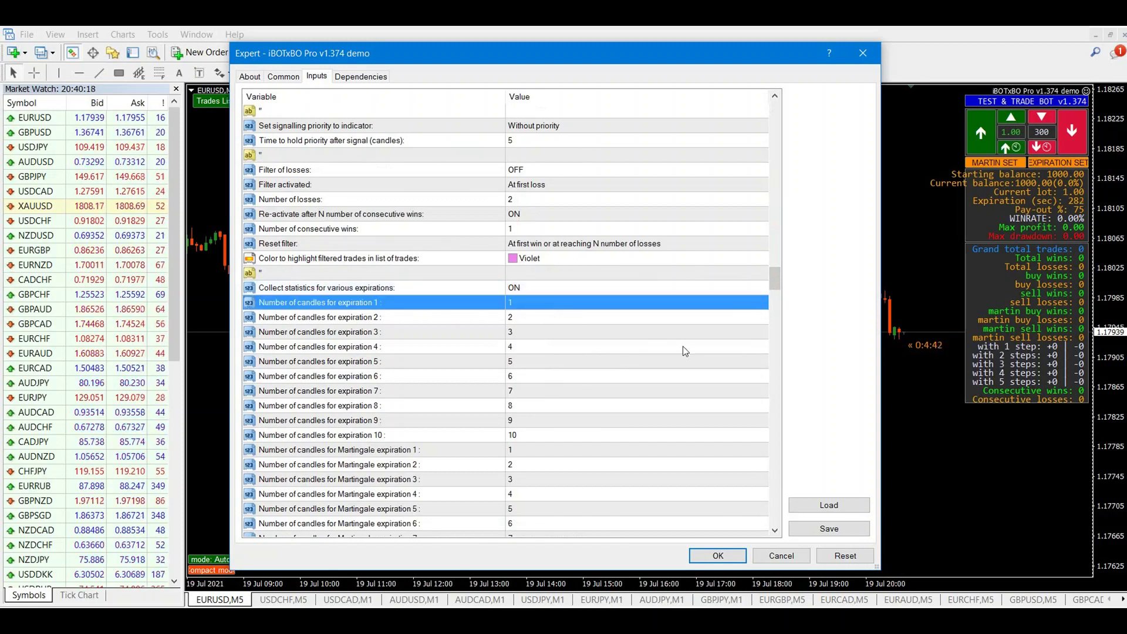
- Check indicator 1's file name, buffer numbers and signal candle offset, and apply the expert's inputs to the chart
{"action": "left_click_drag", "start_coordinate": [777, 276], "coordinate": [779, 323]}
{"action": "left_click", "coordinate": [554, 277]}
{"action": "left_click", "coordinate": [561, 301]}
{"action": "left_click", "coordinate": [551, 373]}
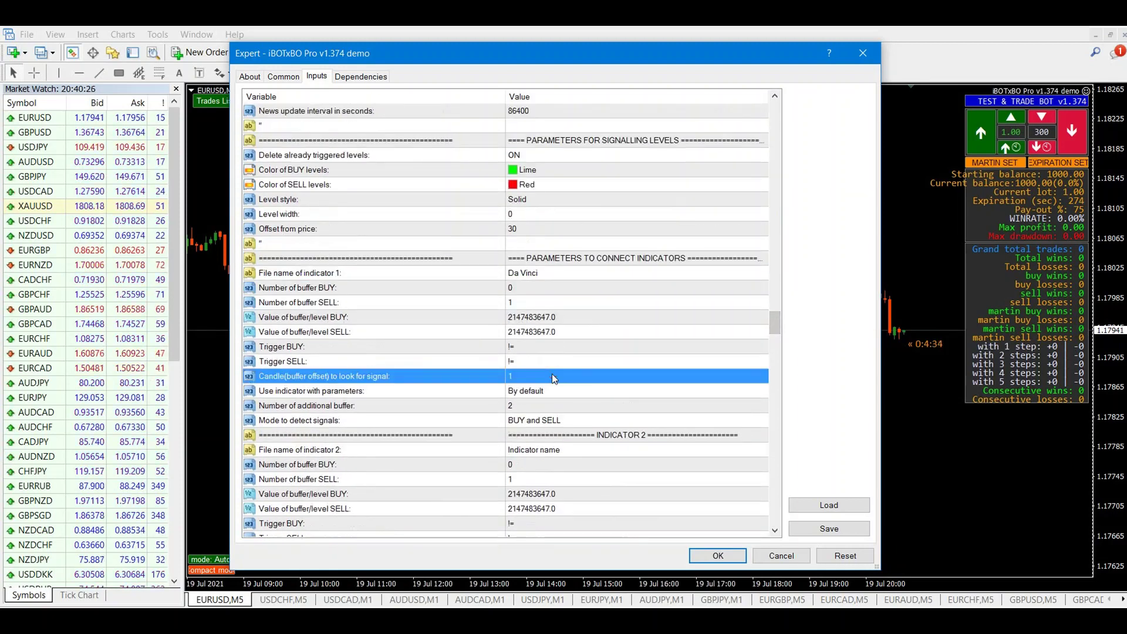
{"action": "left_click", "coordinate": [729, 556]}
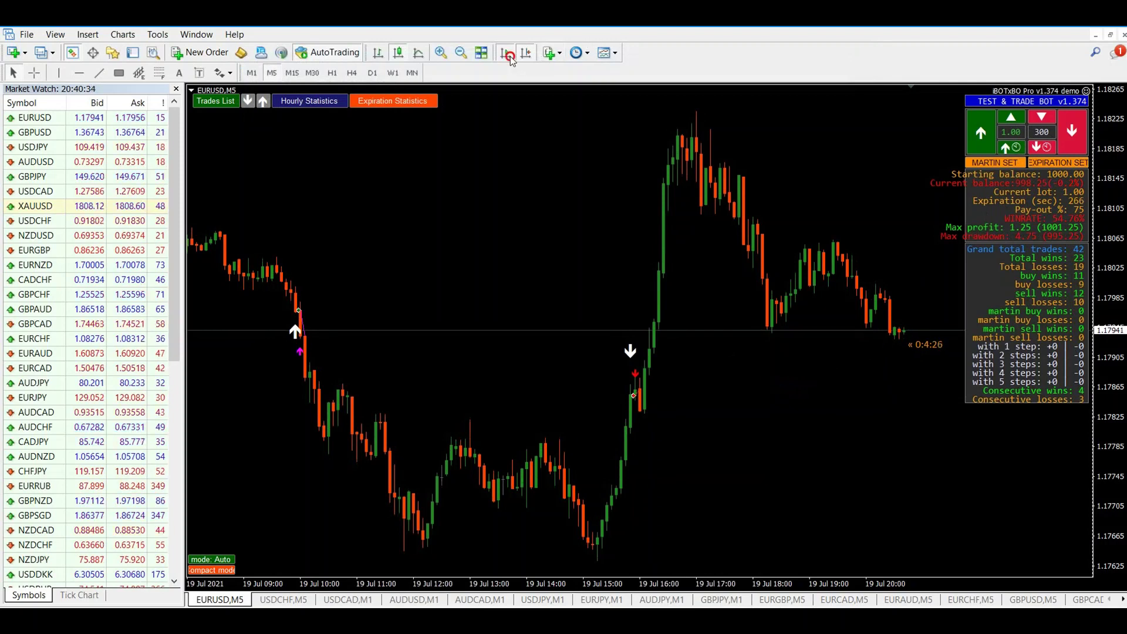
- Examine the tested trades at the EURUSD M5 arrows back to 14 July and show the expiration statistics
{"action": "left_click_drag", "start_coordinate": [438, 256], "coordinate": [495, 264]}
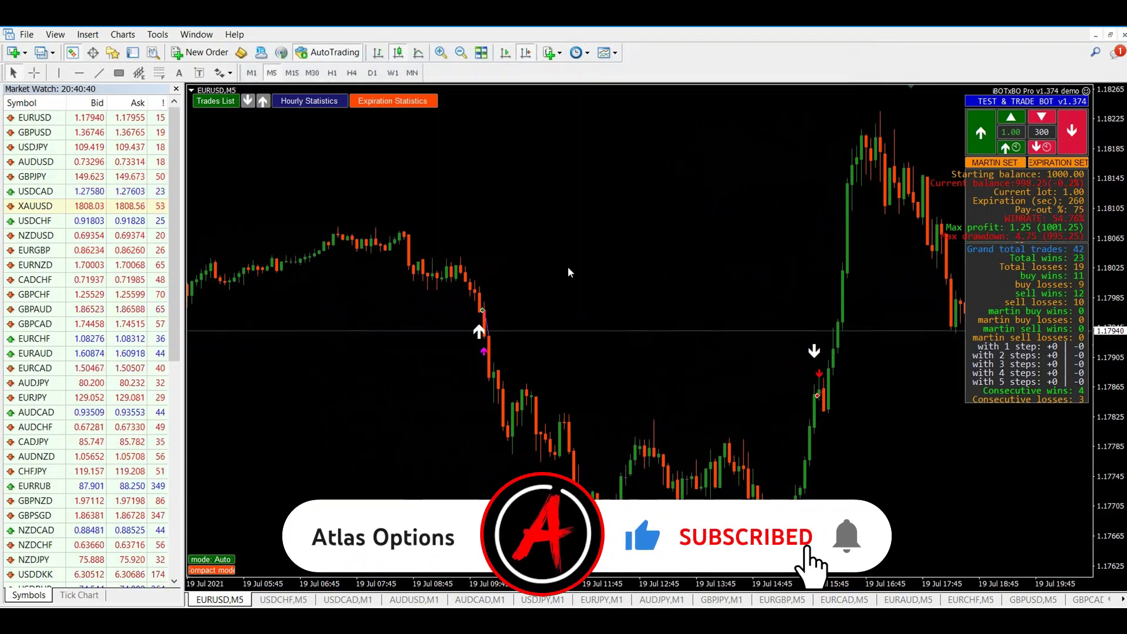
{"action": "left_click_drag", "start_coordinate": [499, 211], "coordinate": [723, 192]}
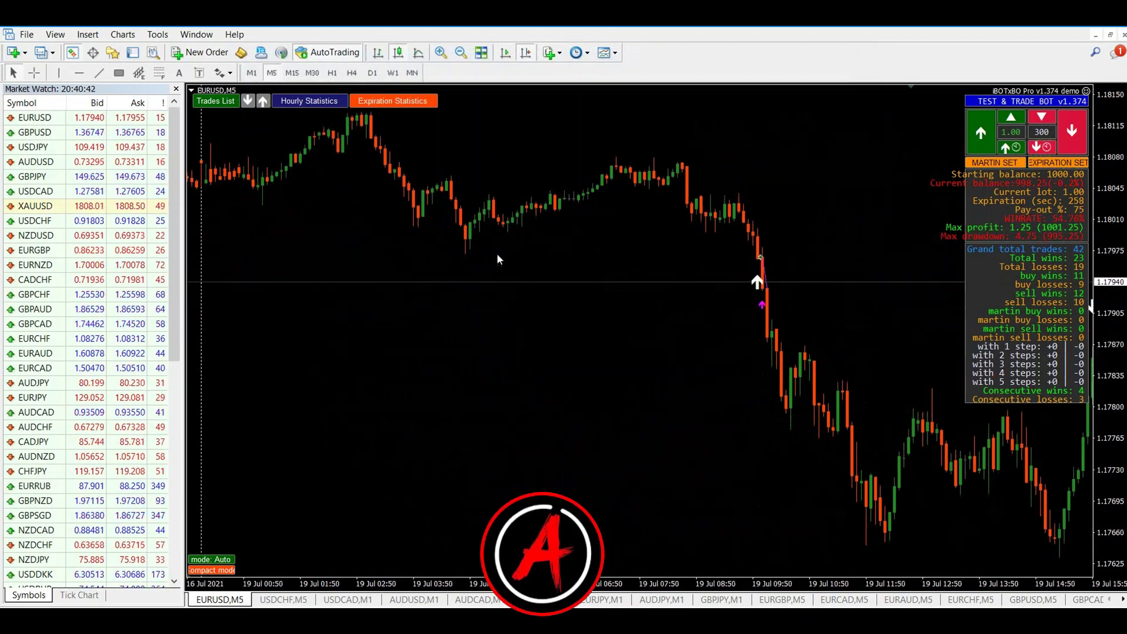
{"action": "left_click_drag", "start_coordinate": [463, 237], "coordinate": [722, 258]}
{"action": "left_click_drag", "start_coordinate": [486, 259], "coordinate": [729, 282]}
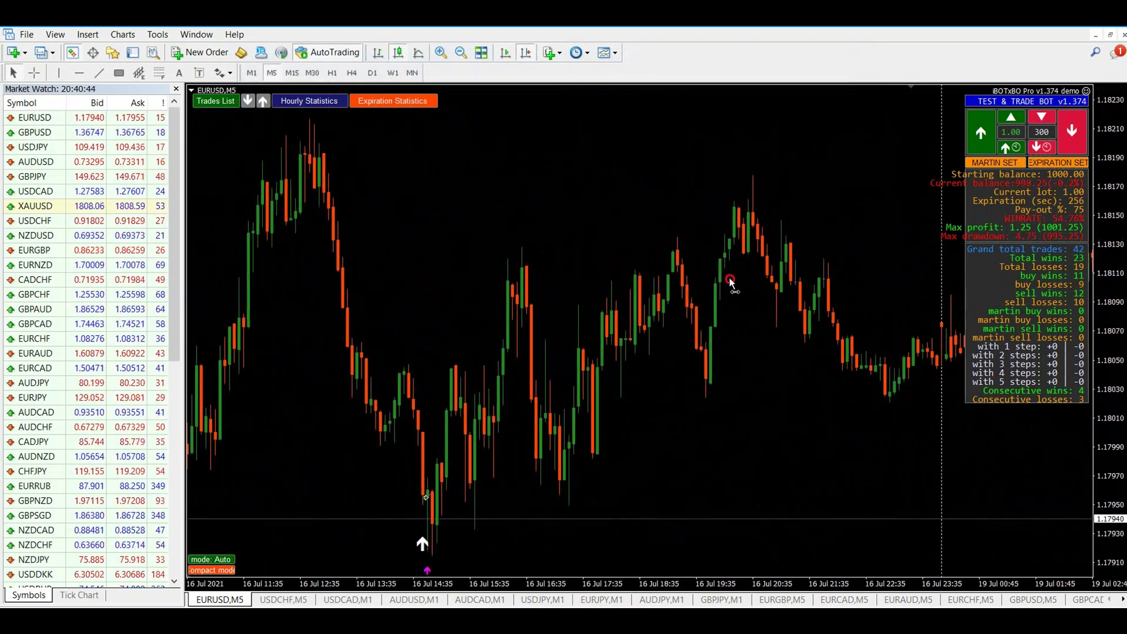
{"action": "left_click_drag", "start_coordinate": [444, 281], "coordinate": [649, 277]}
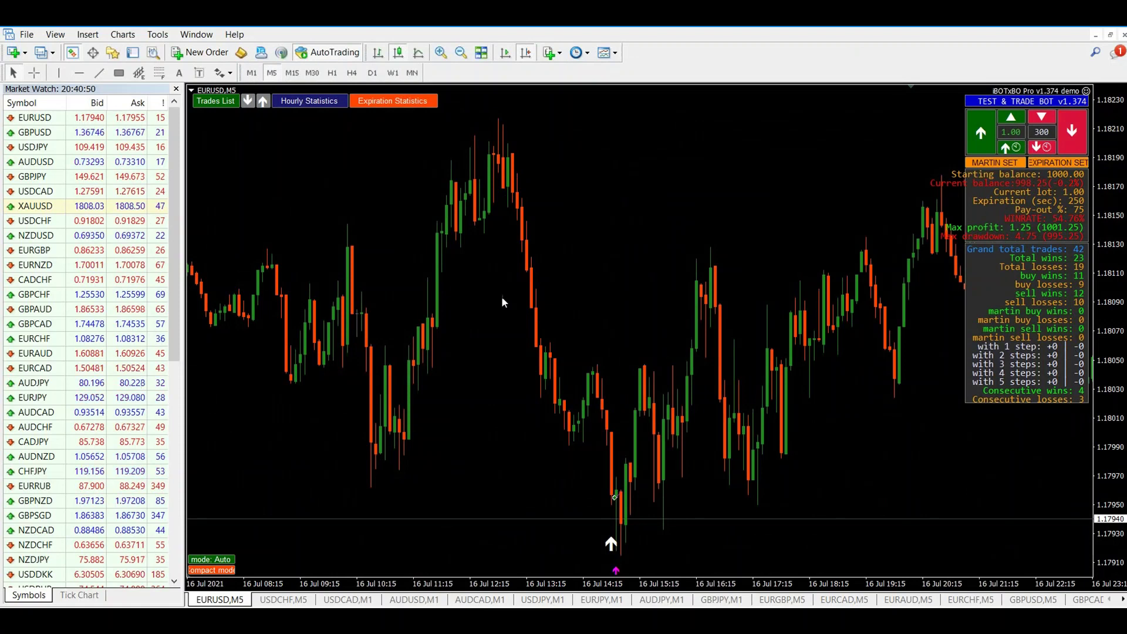
{"action": "left_click_drag", "start_coordinate": [501, 296], "coordinate": [777, 286]}
{"action": "left_click_drag", "start_coordinate": [638, 303], "coordinate": [767, 359]}
{"action": "left_click_drag", "start_coordinate": [463, 360], "coordinate": [765, 356]}
{"action": "left_click_drag", "start_coordinate": [387, 355], "coordinate": [742, 325]}
{"action": "left_click_drag", "start_coordinate": [484, 329], "coordinate": [714, 332]}
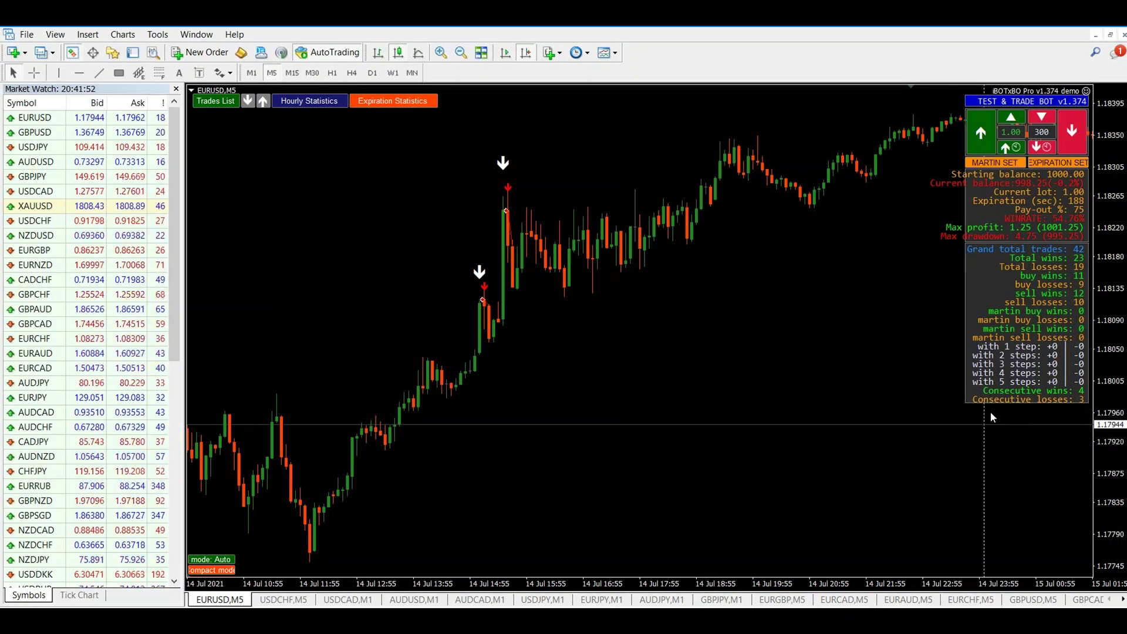
{"action": "left_click", "coordinate": [394, 101]}
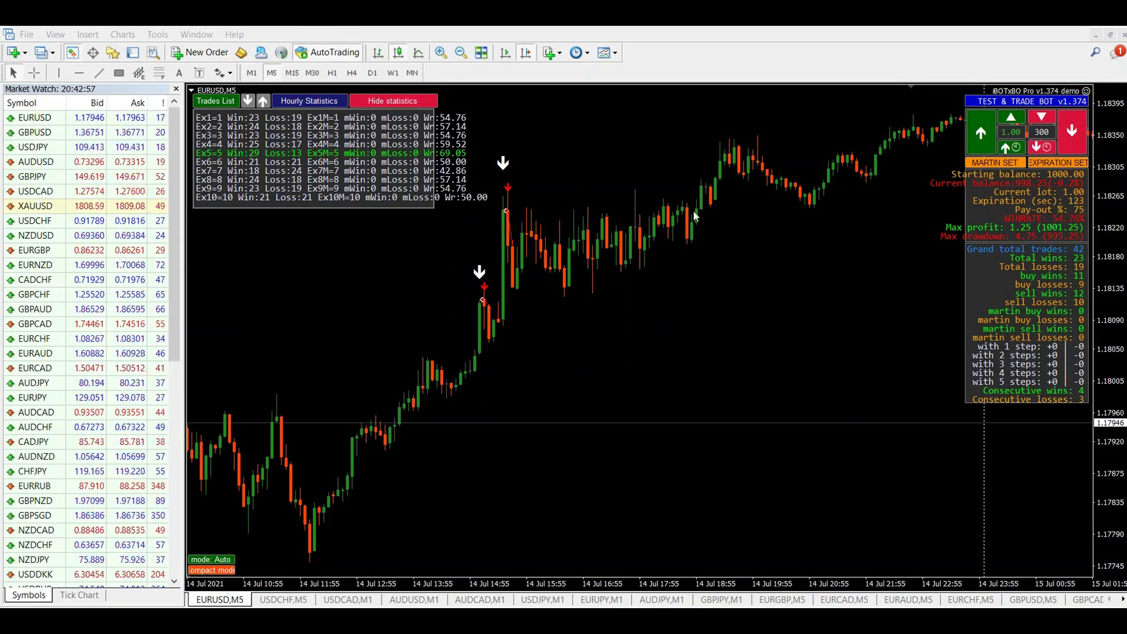
- Set the expert's mode to calculate expiration of the main signal for auto-trading to Defined by user
{"action": "key", "text": "F7"}
{"action": "left_click_drag", "start_coordinate": [777, 111], "coordinate": [776, 151]}
{"action": "scroll", "coordinate": [598, 245], "scroll_direction": "up", "scroll_amount": 2}
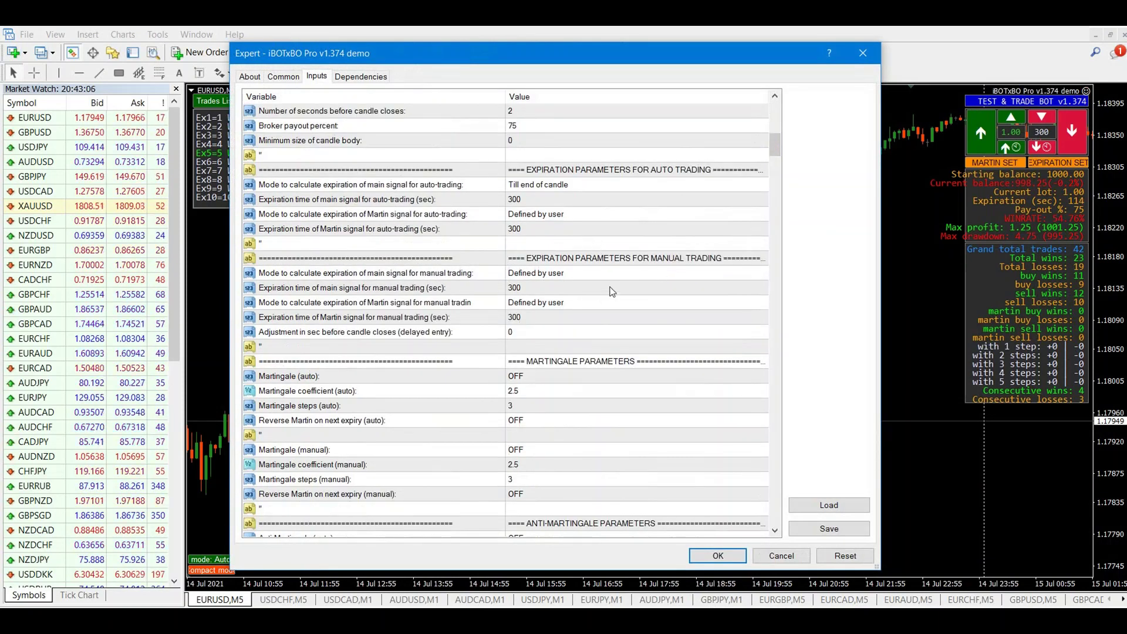
{"action": "scroll", "coordinate": [612, 292], "scroll_direction": "up", "scroll_amount": 2}
{"action": "left_click", "coordinate": [571, 274]}
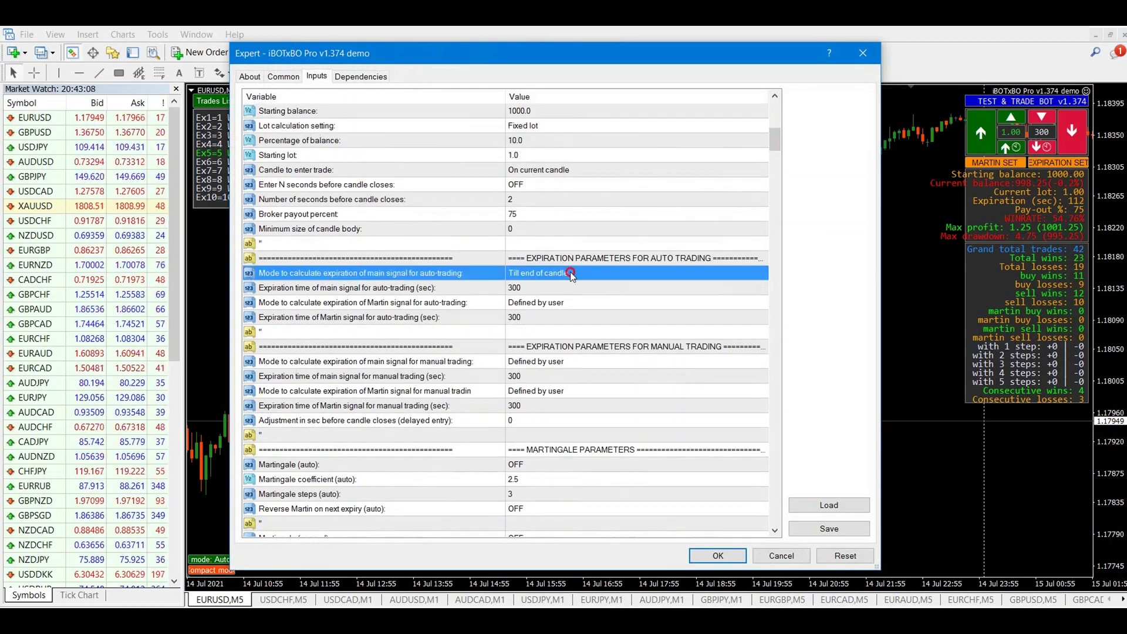
{"action": "left_click", "coordinate": [571, 274]}
{"action": "left_click", "coordinate": [568, 284]}
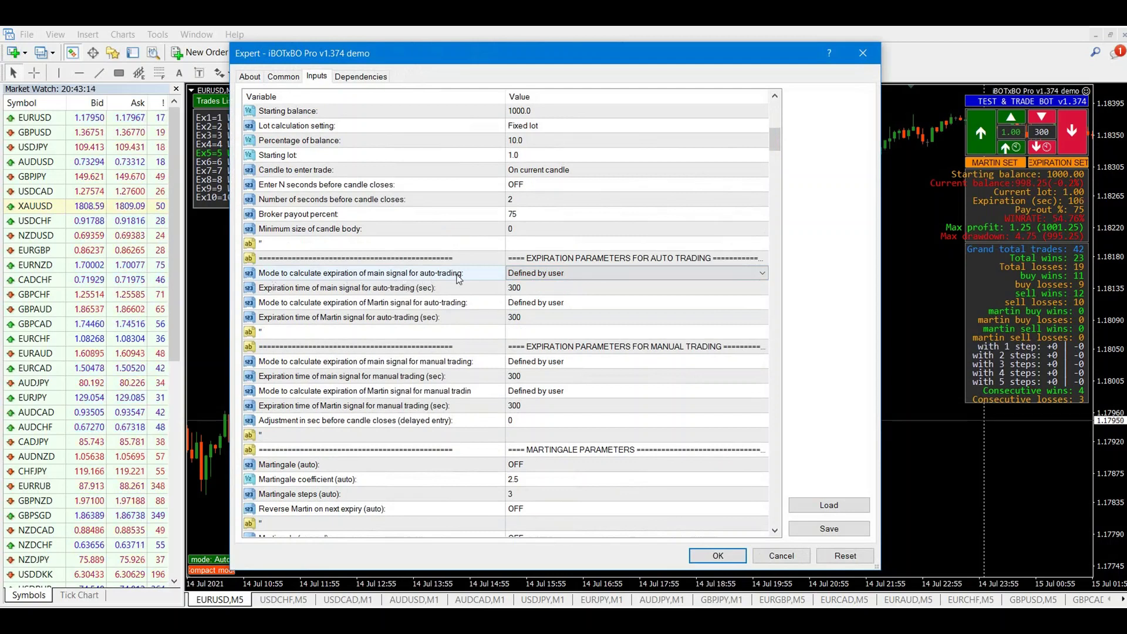
- Set the expiration time of the main signal for auto-trading to 1500 seconds and apply the expert's inputs
{"action": "double_click", "coordinate": [572, 286]}
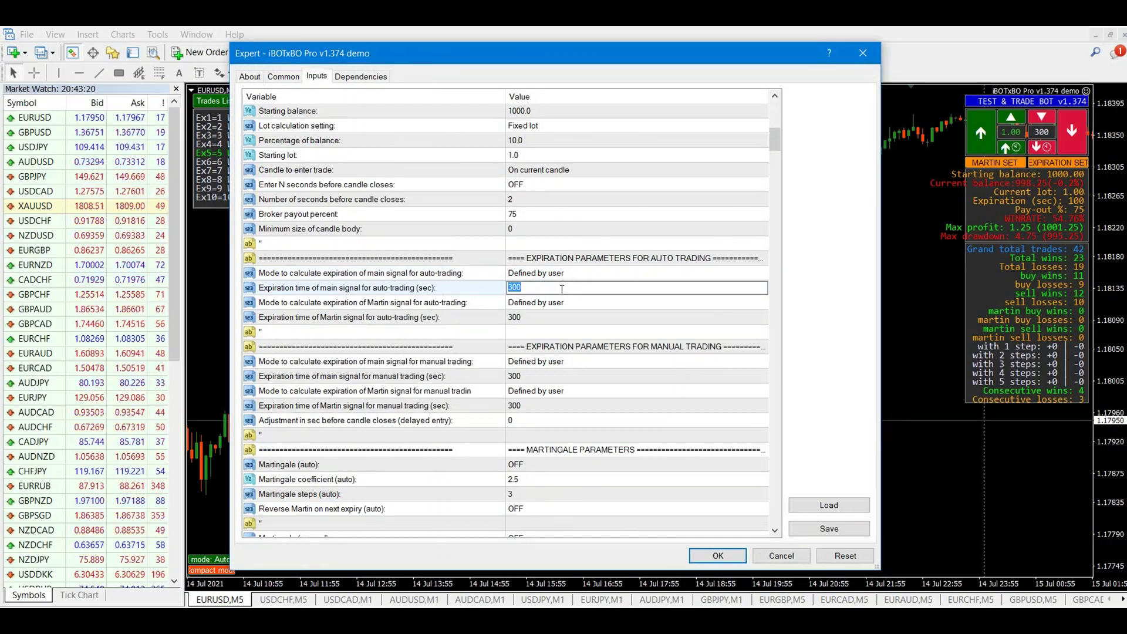
{"action": "type", "text": "1500"}
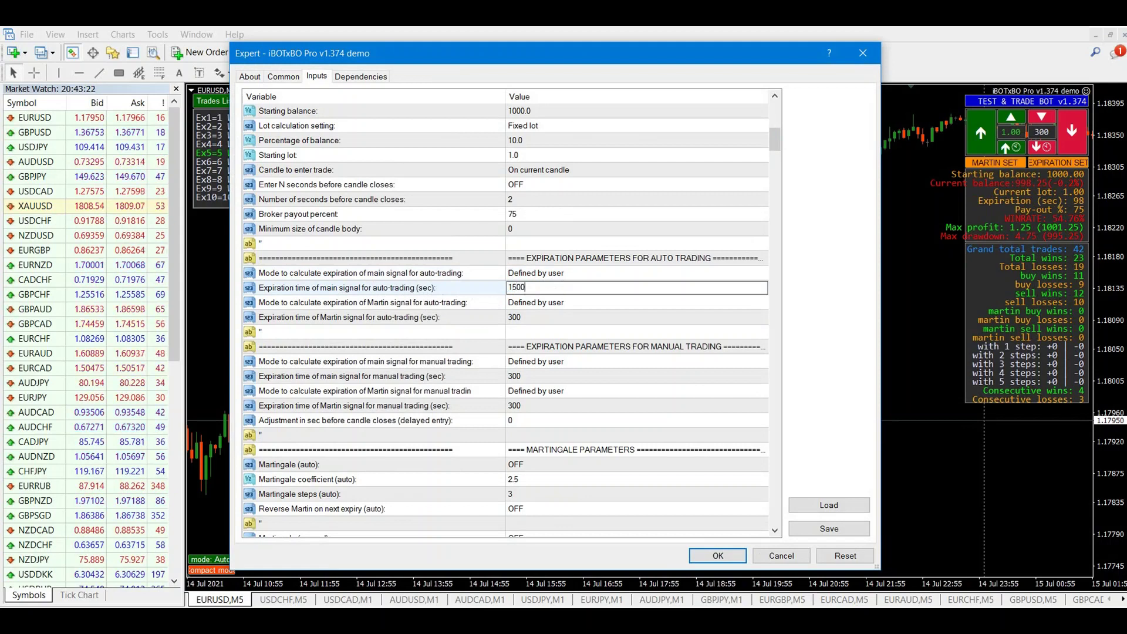
{"action": "left_click", "coordinate": [558, 311]}
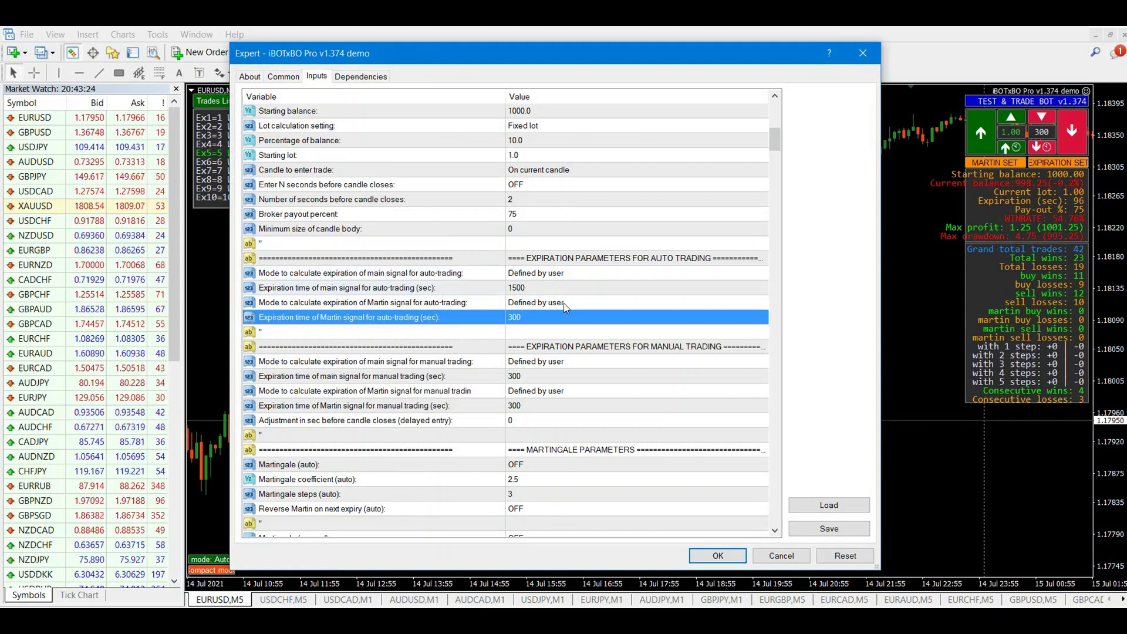
{"action": "left_click", "coordinate": [736, 557]}
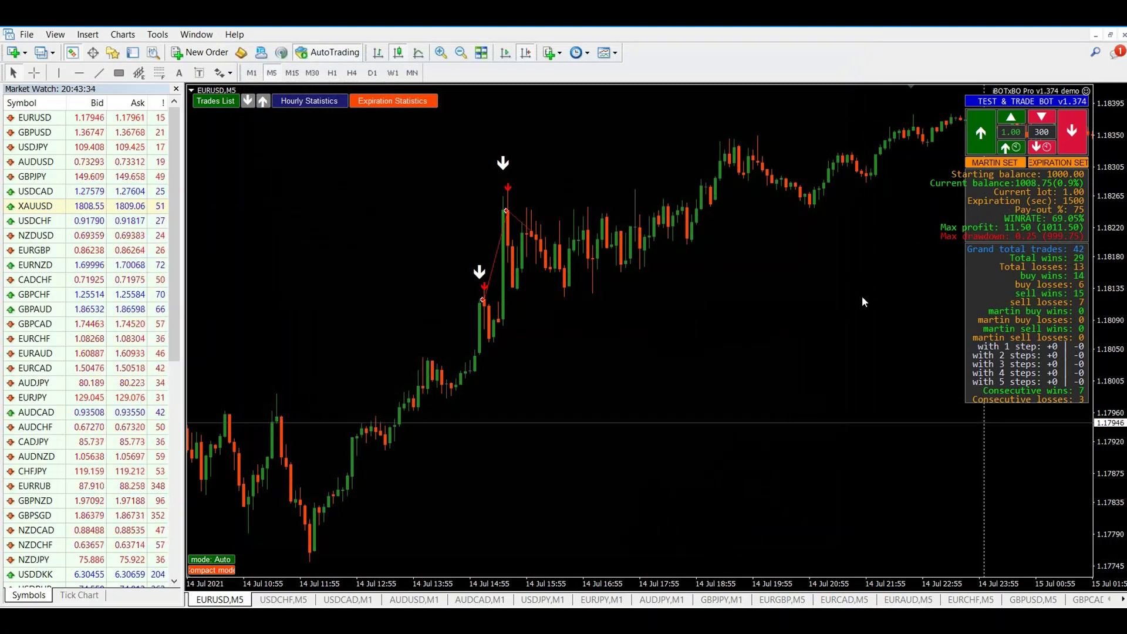
- Examine the retested trades at the EURUSD M5 arrows from 19 July back to 13 July
{"action": "left_click", "coordinate": [750, 332]}
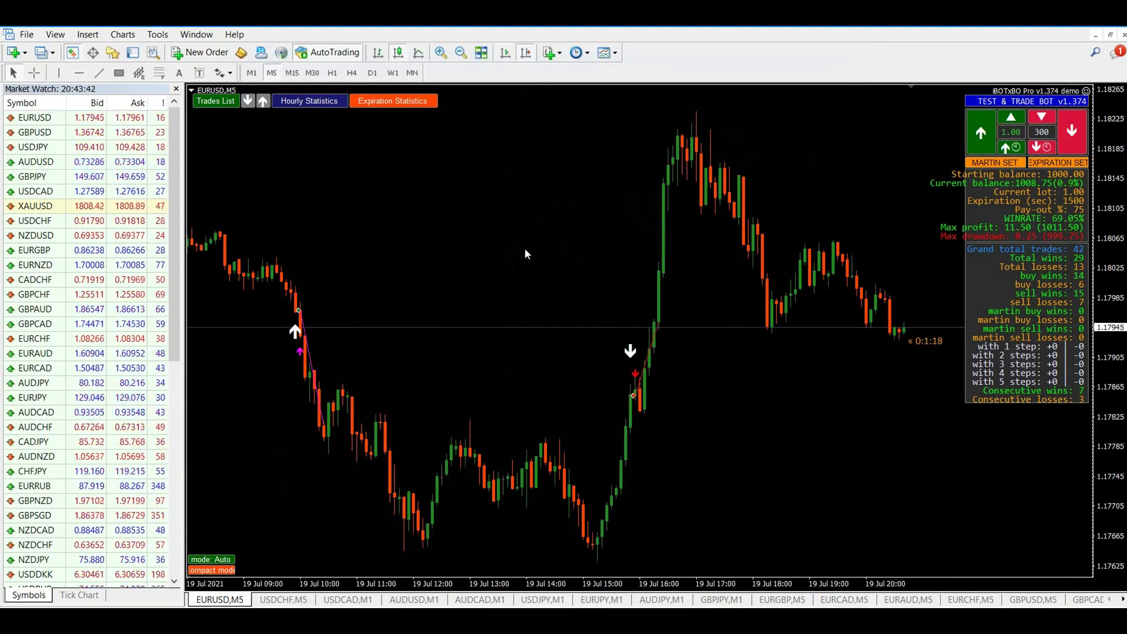
{"action": "left_click_drag", "start_coordinate": [511, 262], "coordinate": [781, 278]}
{"action": "left_click_drag", "start_coordinate": [437, 281], "coordinate": [601, 294]}
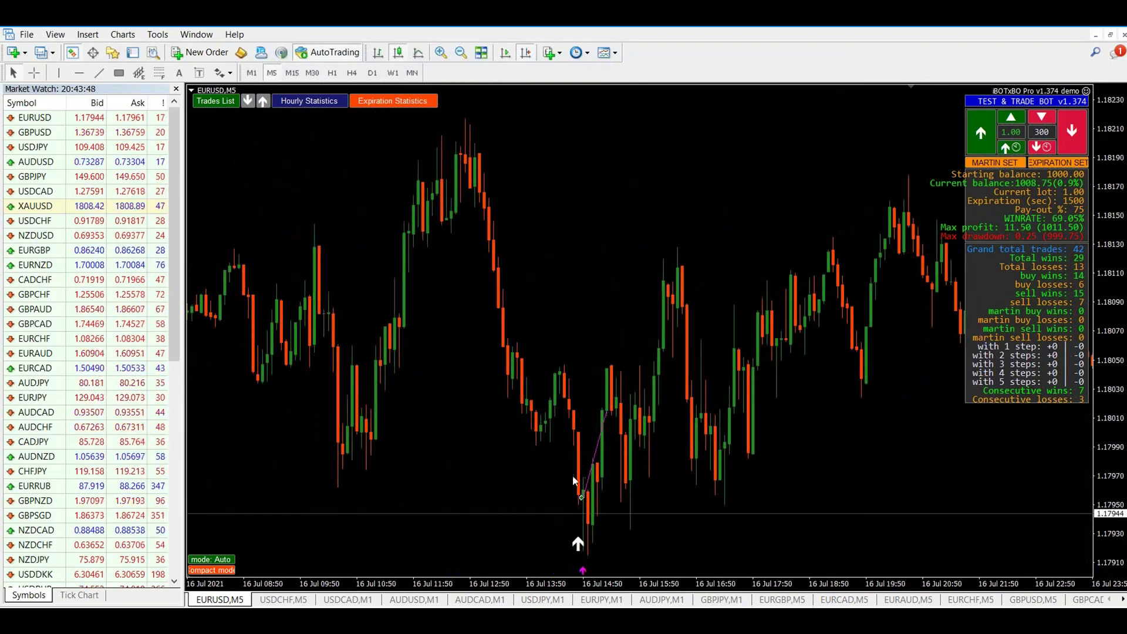
{"action": "left_click_drag", "start_coordinate": [511, 364], "coordinate": [843, 334]}
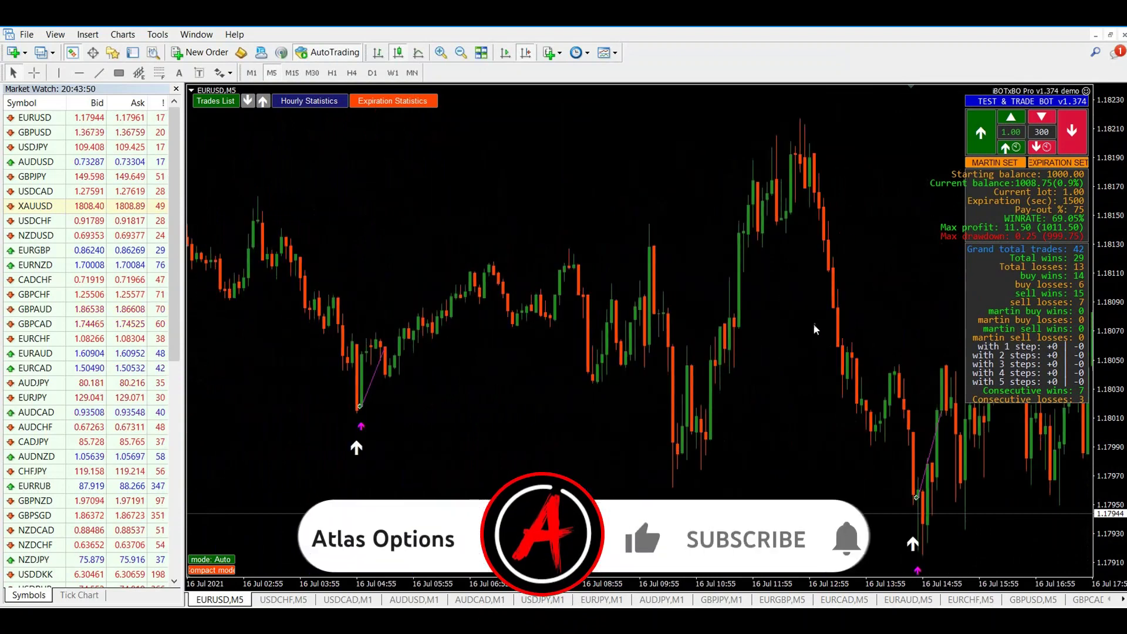
{"action": "left_click_drag", "start_coordinate": [452, 370], "coordinate": [906, 293]}
{"action": "left_click_drag", "start_coordinate": [411, 282], "coordinate": [723, 284]}
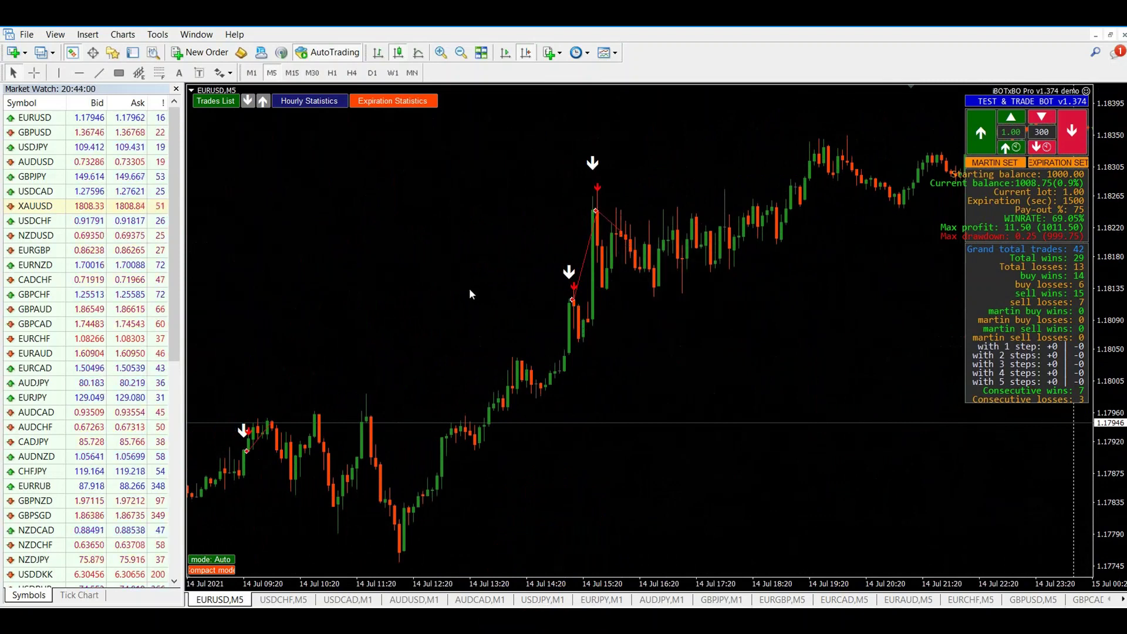
{"action": "scroll", "coordinate": [507, 304], "scroll_direction": "up", "scroll_amount": 5}
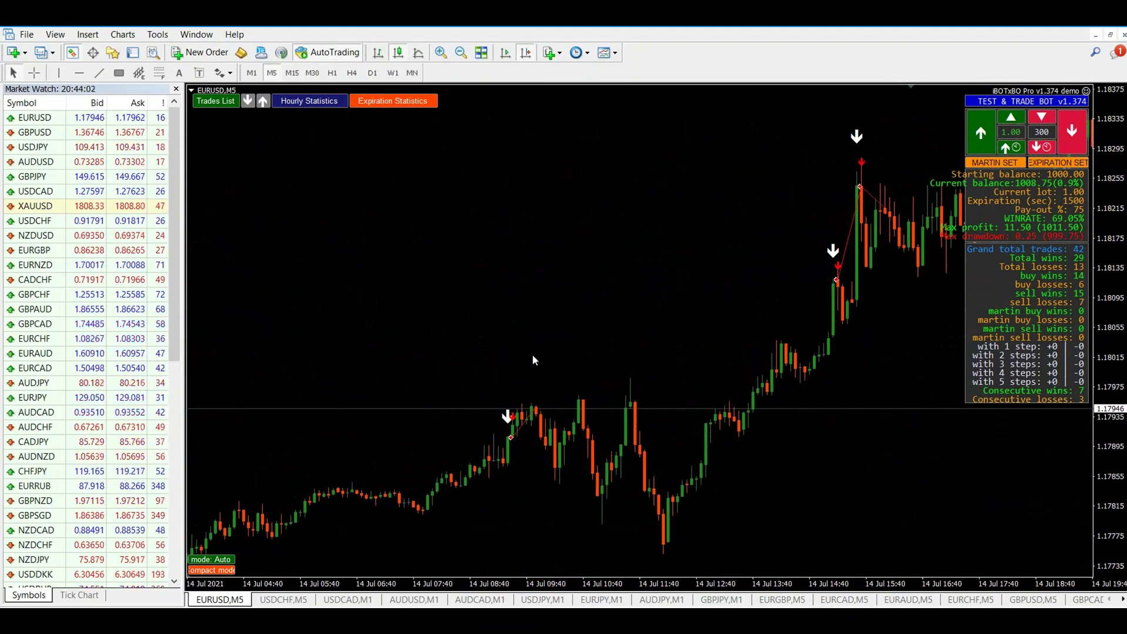
{"action": "scroll", "coordinate": [533, 359], "scroll_direction": "up", "scroll_amount": 10}
{"action": "scroll", "coordinate": [739, 308], "scroll_direction": "up", "scroll_amount": 3}
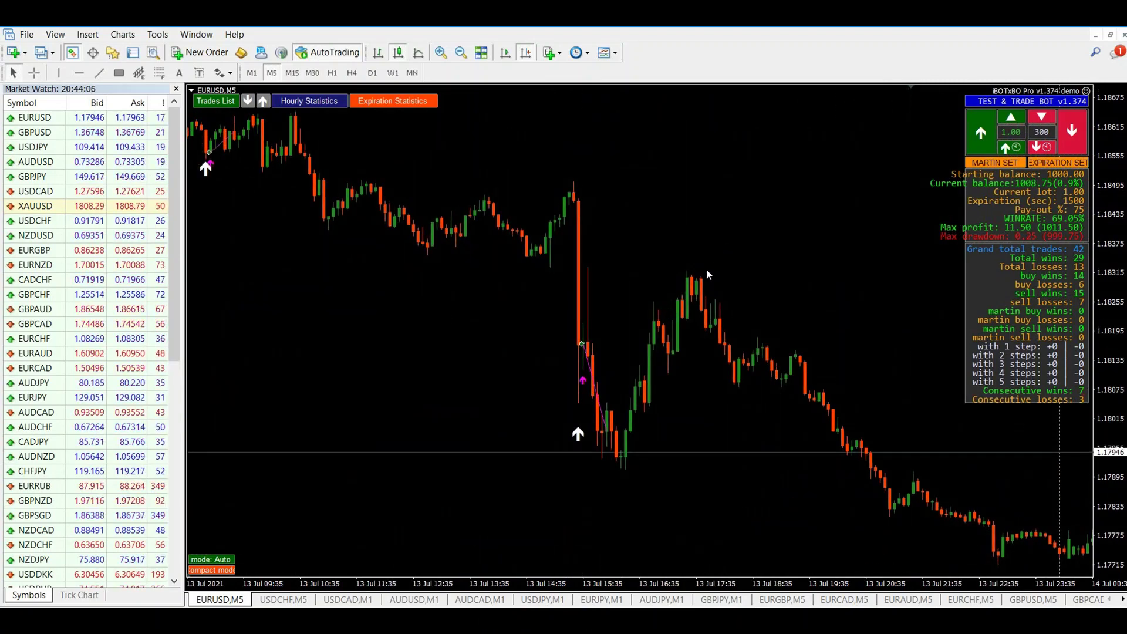
{"action": "scroll", "coordinate": [711, 272], "scroll_direction": "up", "scroll_amount": 3}
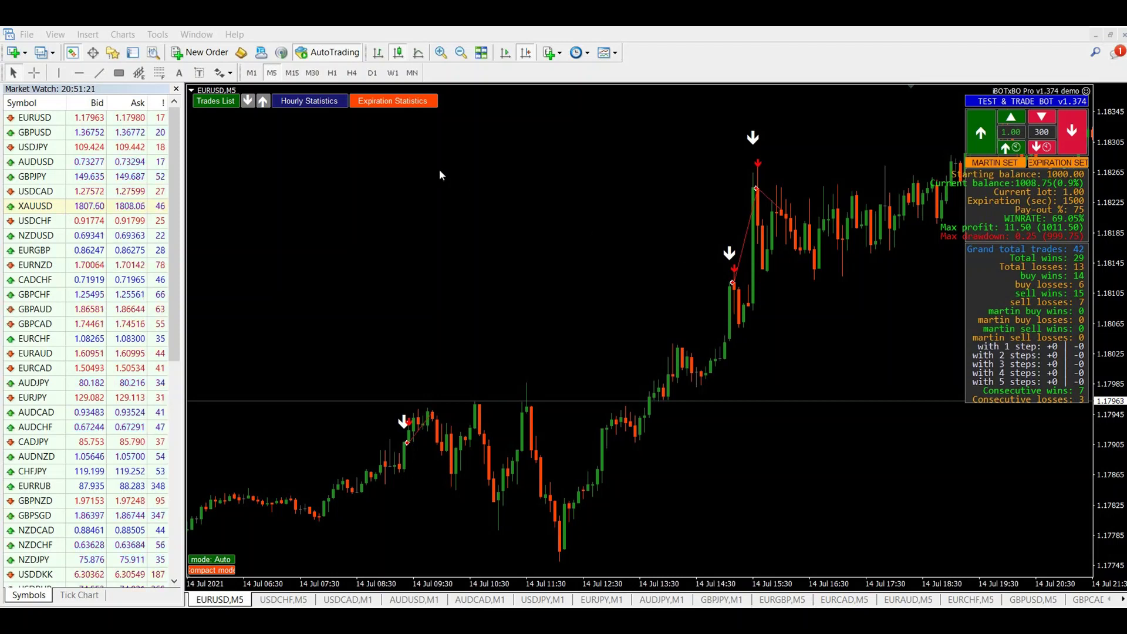
- Review the statistics by expiration, hide them and show the hourly statistics
{"action": "left_click", "coordinate": [399, 101]}
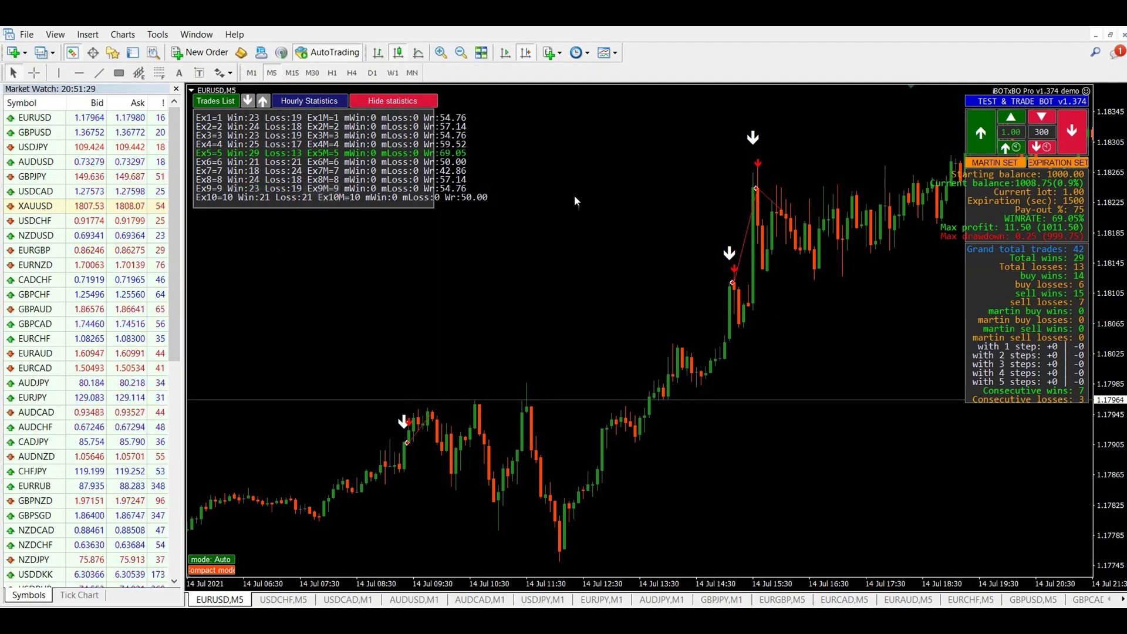
{"action": "left_click", "coordinate": [414, 107]}
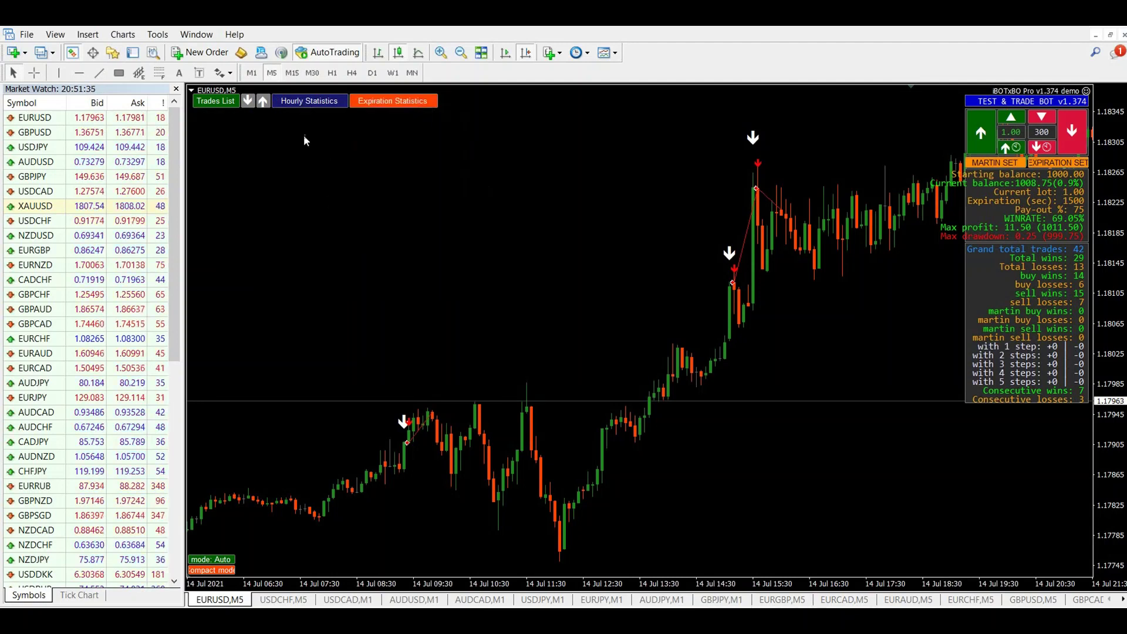
{"action": "left_click", "coordinate": [305, 100]}
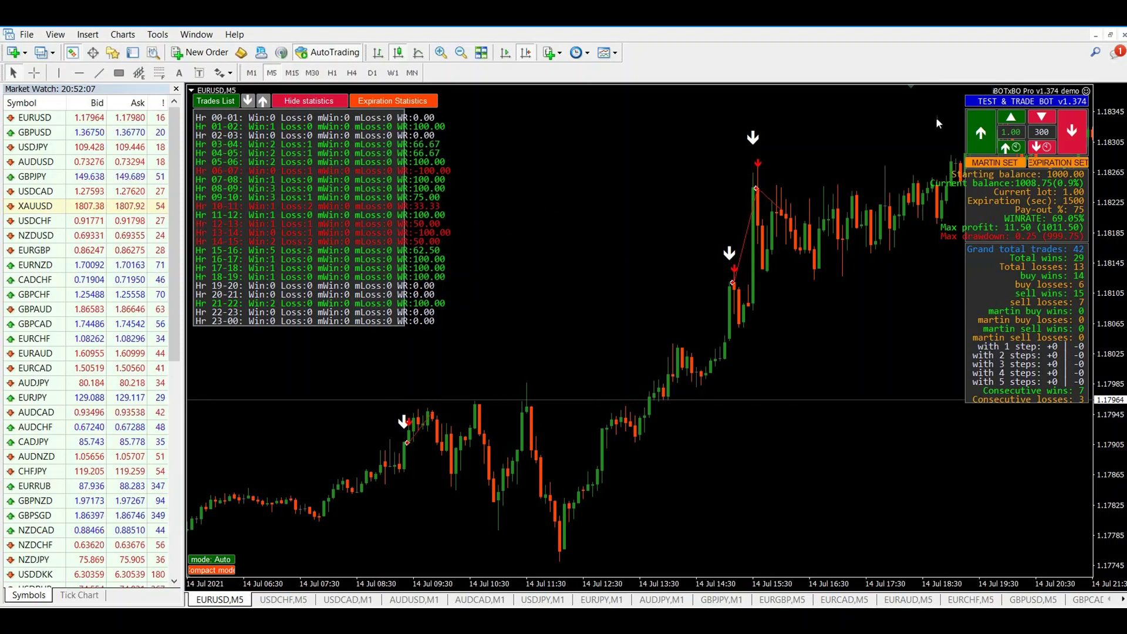
- Check the time filter parameters for signals in the expert's inputs and close the settings without applying changes
{"action": "left_click", "coordinate": [1085, 91]}
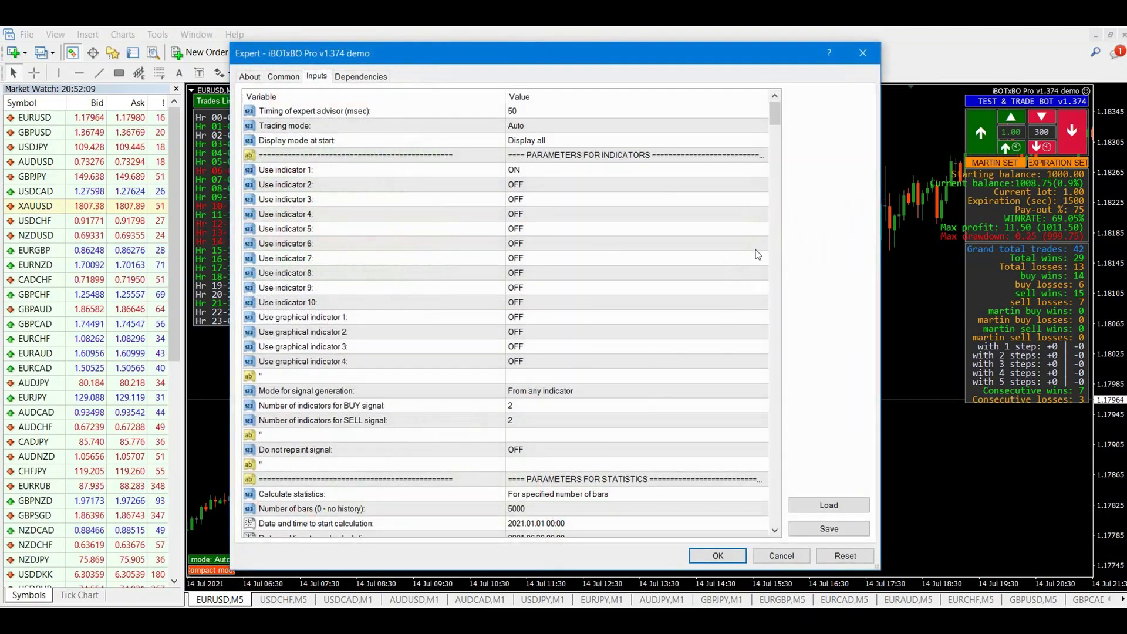
{"action": "left_click_drag", "start_coordinate": [777, 118], "coordinate": [779, 202]}
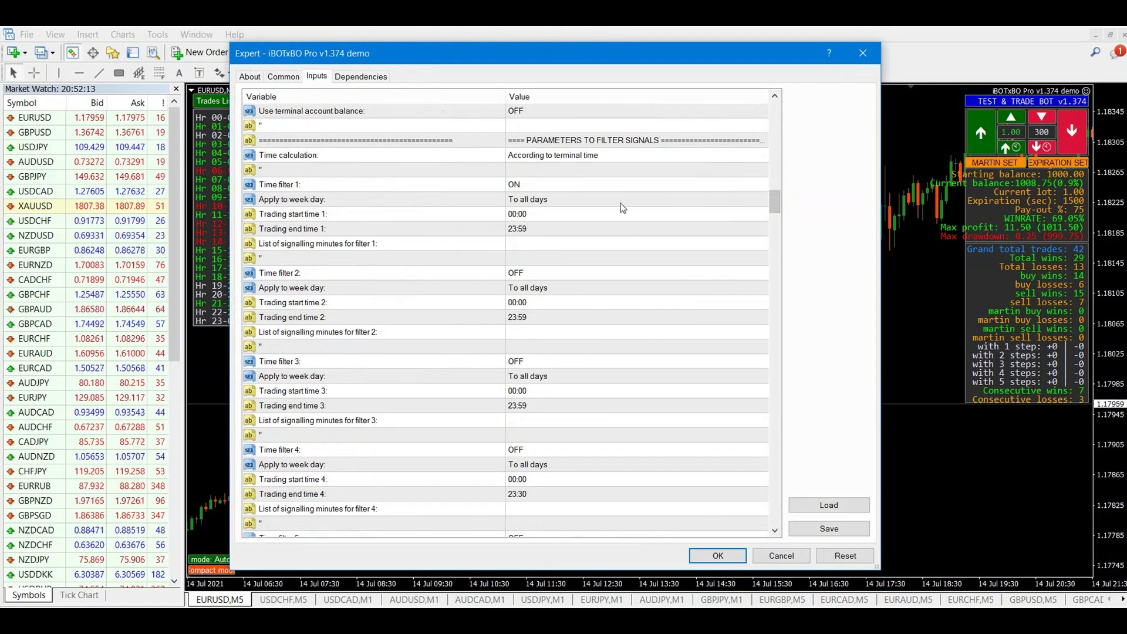
{"action": "left_click", "coordinate": [546, 185]}
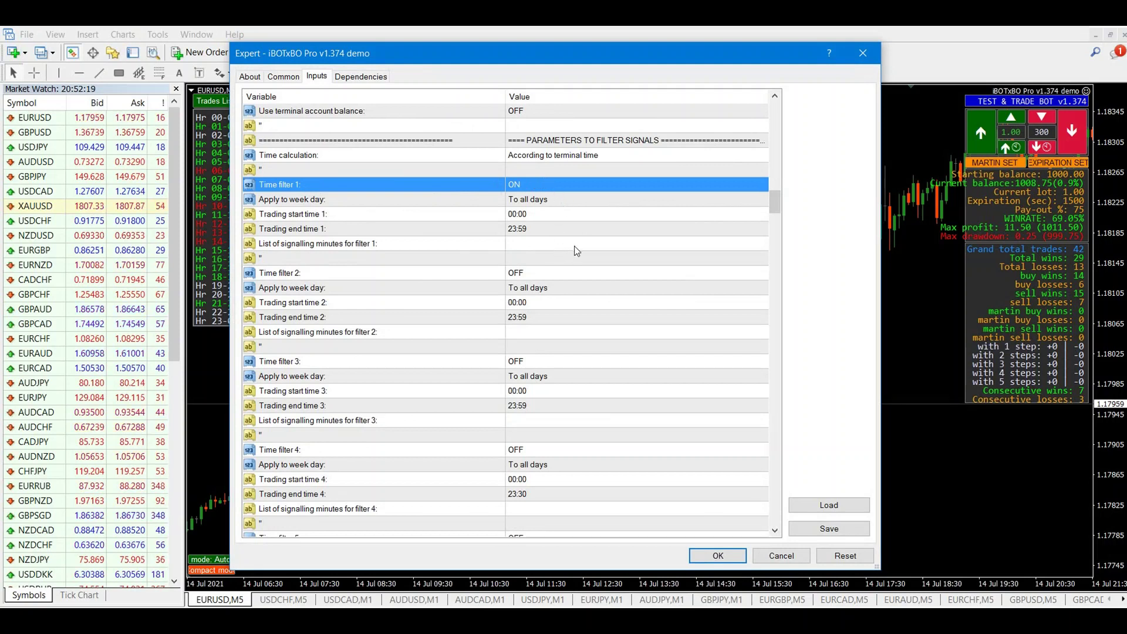
{"action": "scroll", "coordinate": [628, 269], "scroll_direction": "down", "scroll_amount": 1}
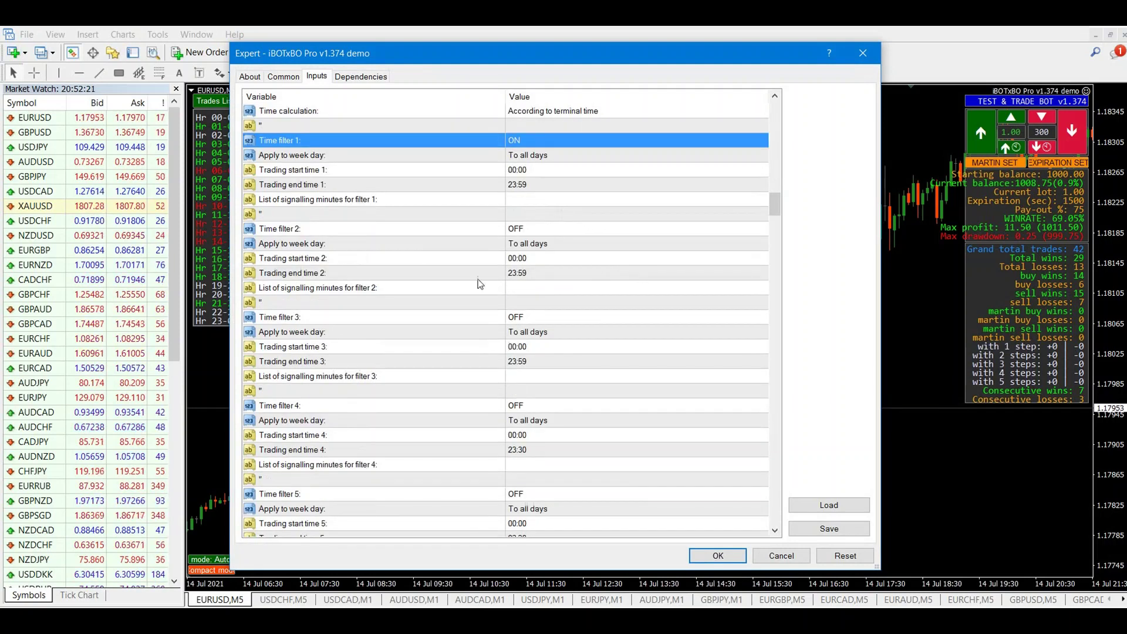
{"action": "left_click", "coordinate": [382, 290]}
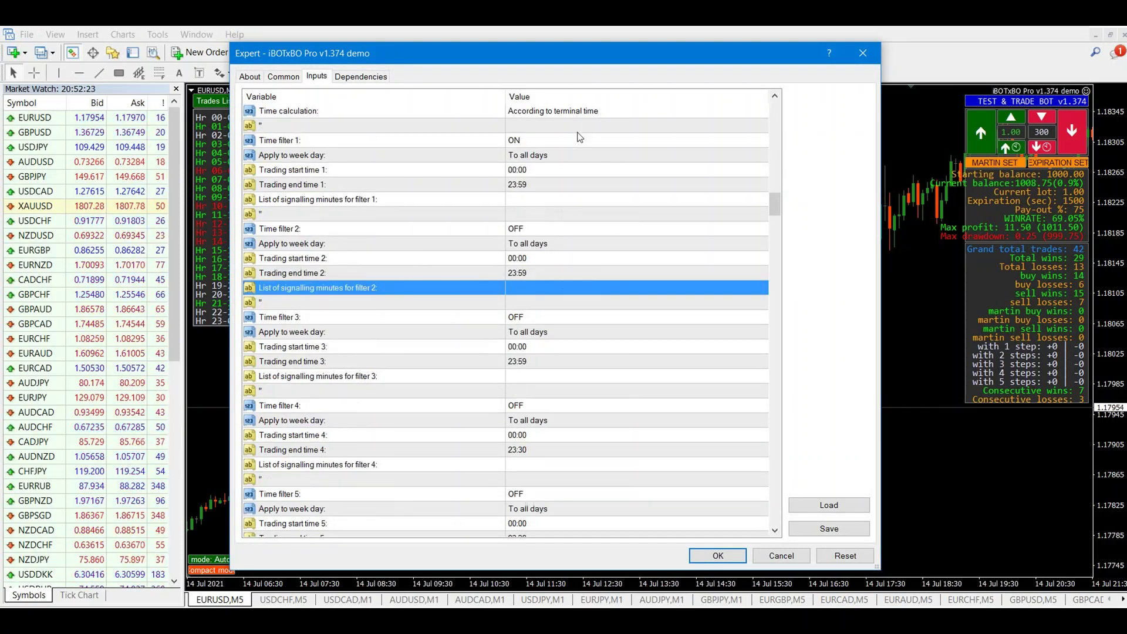
{"action": "scroll", "coordinate": [624, 250], "scroll_direction": "up", "scroll_amount": 2}
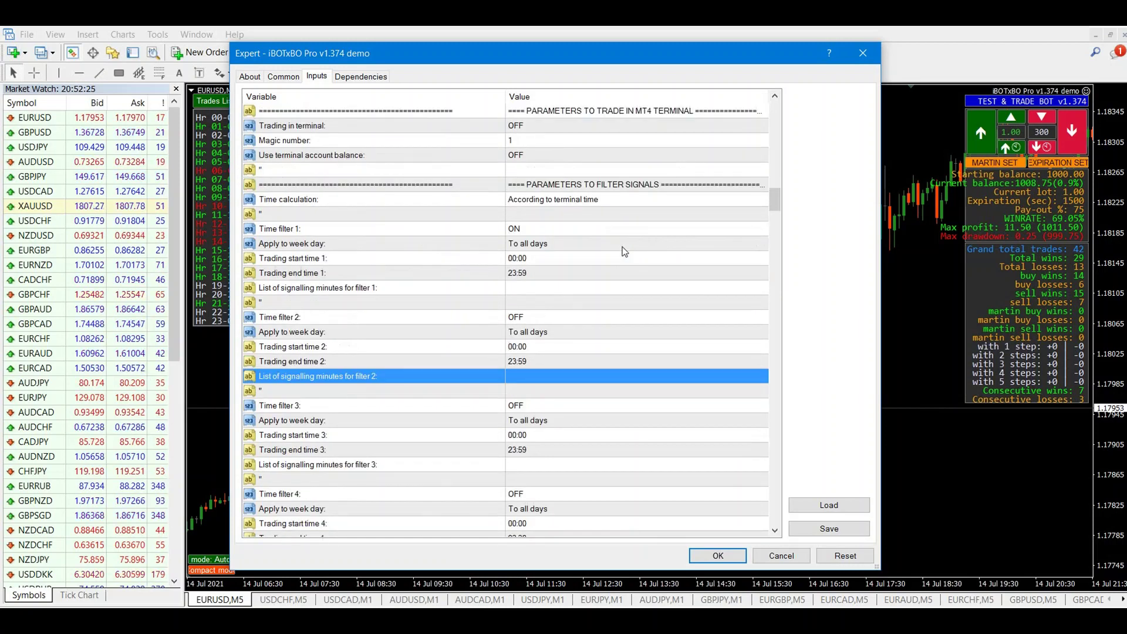
{"action": "left_click", "coordinate": [778, 555]}
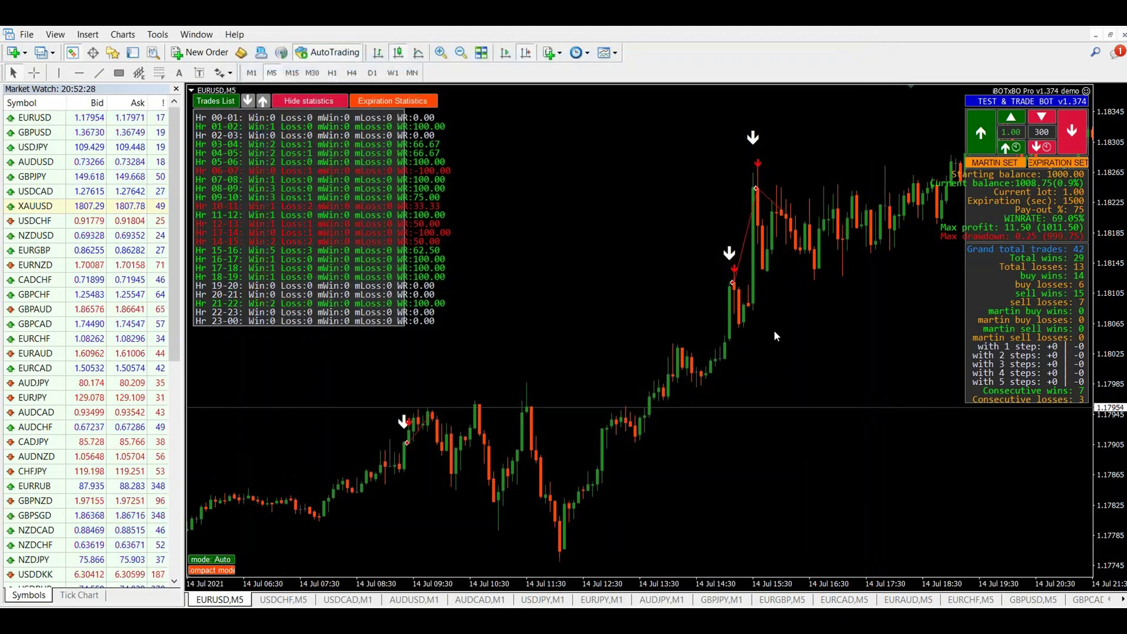
- Hide the hourly statistics, then show the list of tested trades and hide it again
{"action": "left_click", "coordinate": [308, 101]}
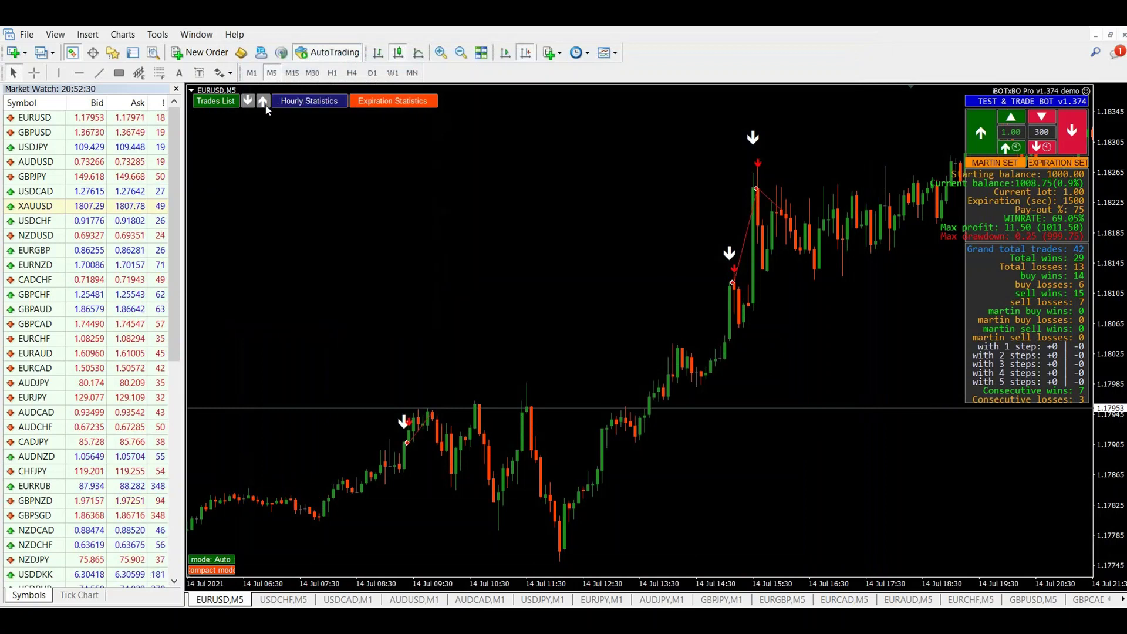
{"action": "left_click", "coordinate": [227, 102]}
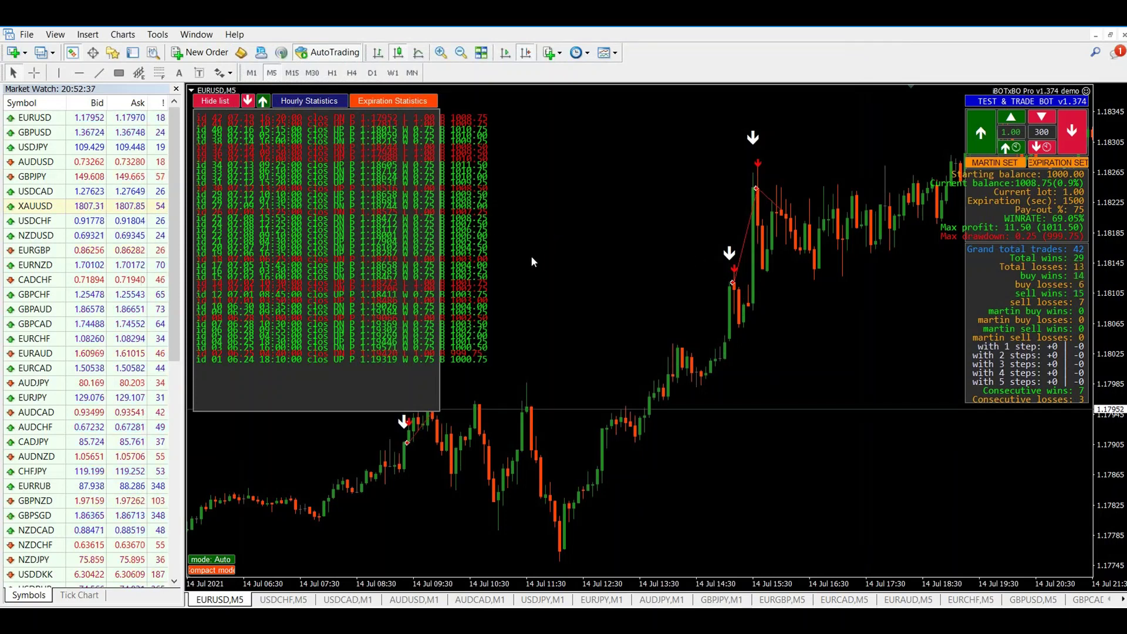
{"action": "left_click", "coordinate": [227, 102]}
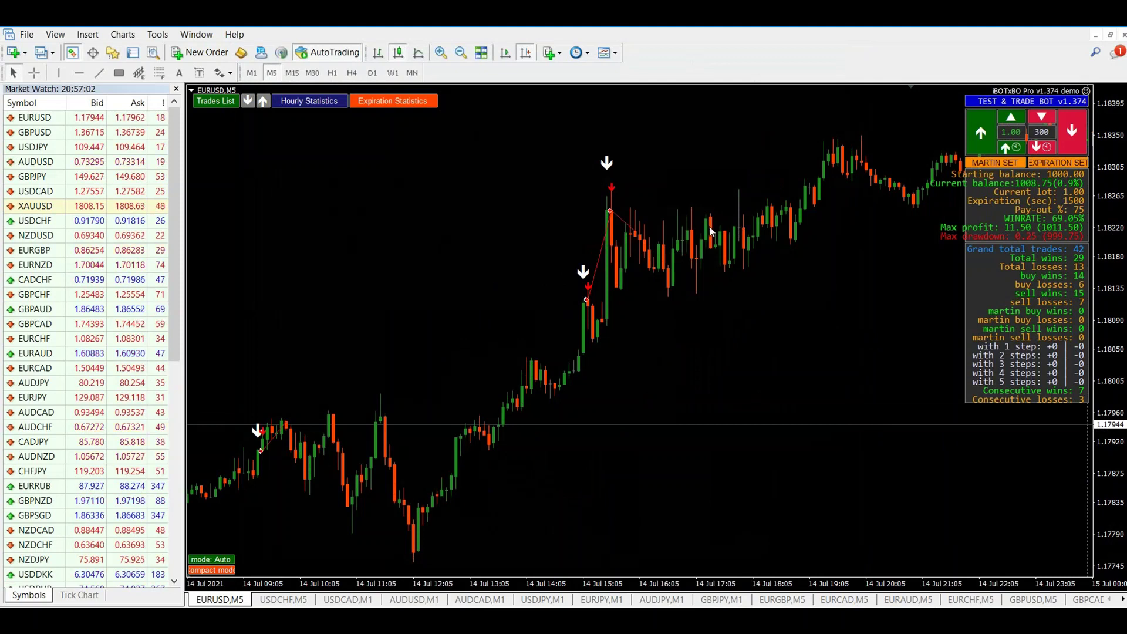
- Show the statistics by expiration once more and hide them
{"action": "scroll", "coordinate": [517, 261], "scroll_direction": "down", "scroll_amount": 2}
{"action": "scroll", "coordinate": [470, 258], "scroll_direction": "up", "scroll_amount": 4}
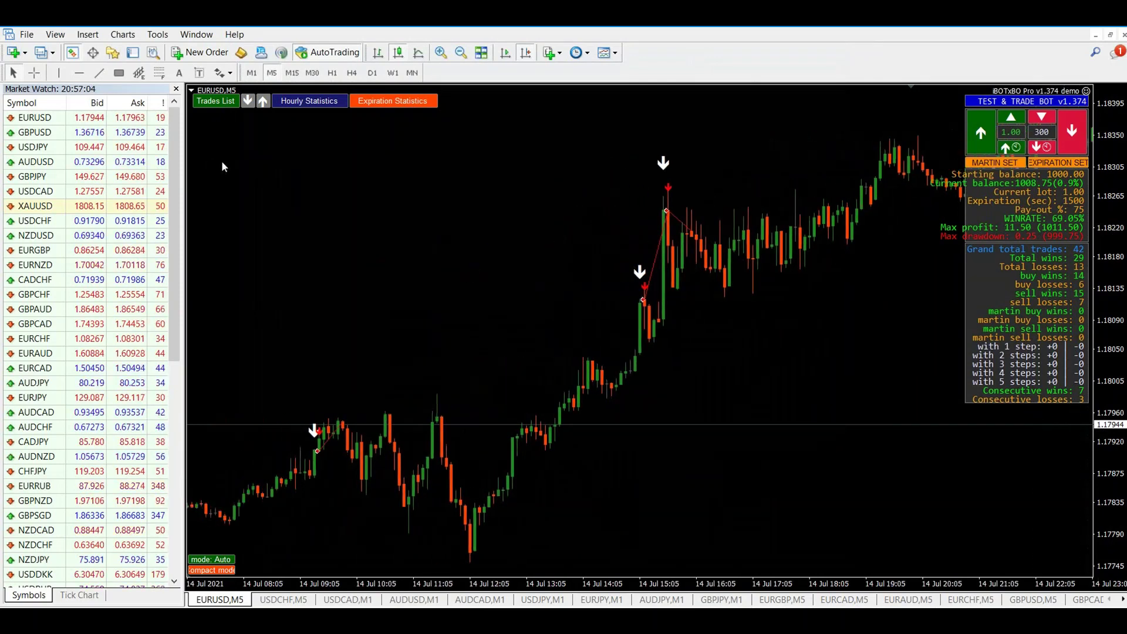
{"action": "left_click", "coordinate": [403, 104]}
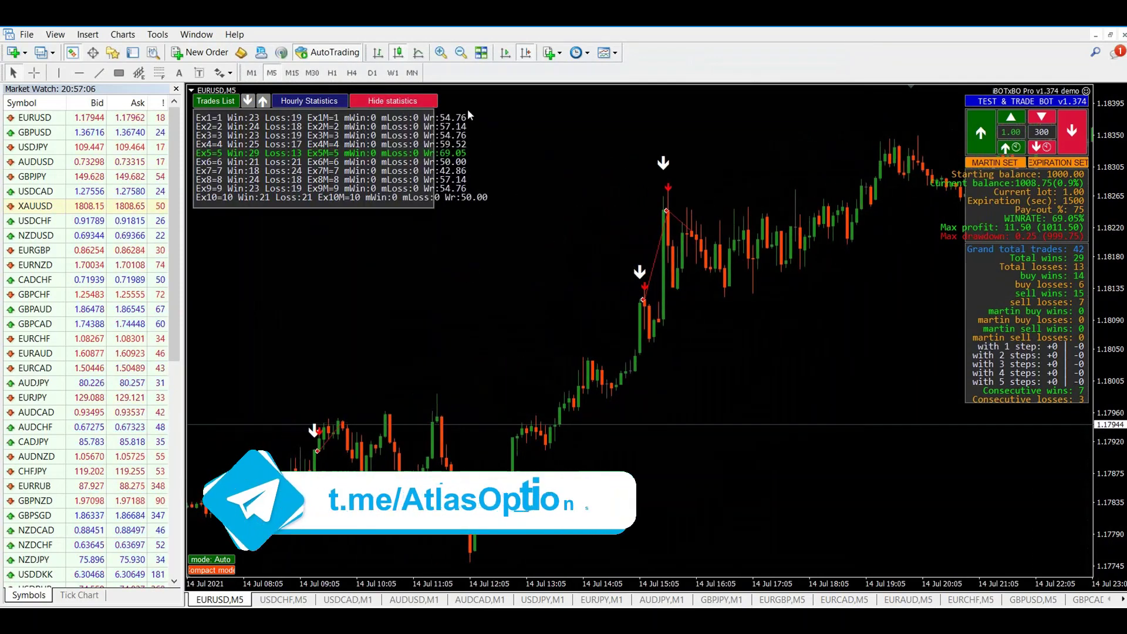
{"action": "left_click", "coordinate": [405, 103]}
- Examine the tested trades at the EURUSD M5 arrows from 14 July back to 9 July
{"action": "left_click_drag", "start_coordinate": [483, 282], "coordinate": [696, 284]}
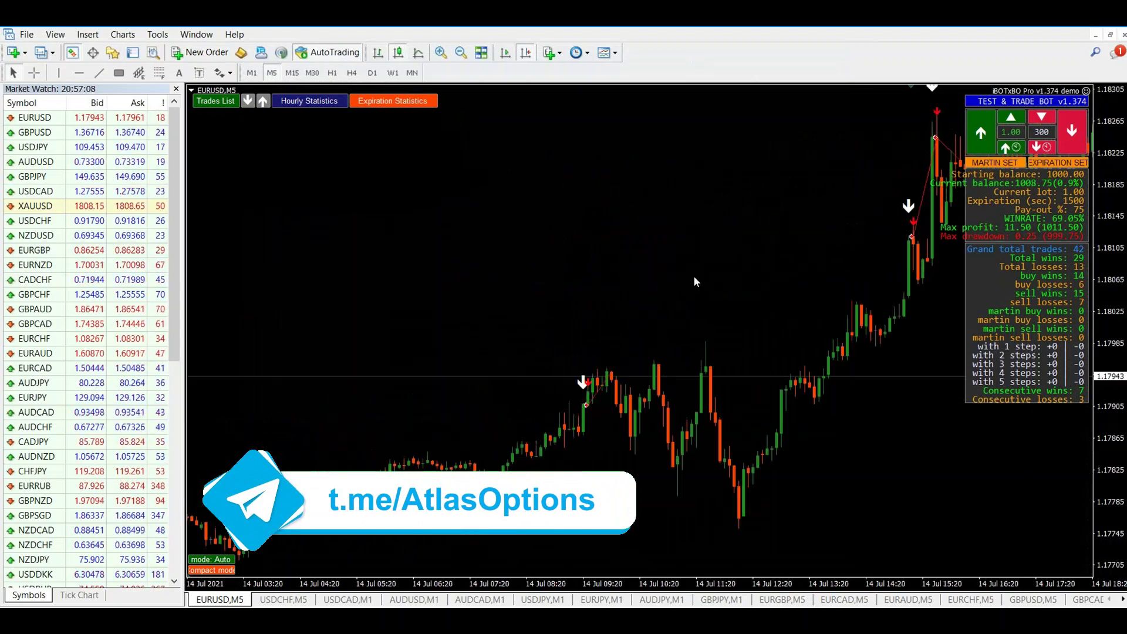
{"action": "left_click_drag", "start_coordinate": [410, 281], "coordinate": [651, 280]}
{"action": "left_click_drag", "start_coordinate": [360, 299], "coordinate": [731, 302]}
{"action": "left_click_drag", "start_coordinate": [456, 304], "coordinate": [698, 305]}
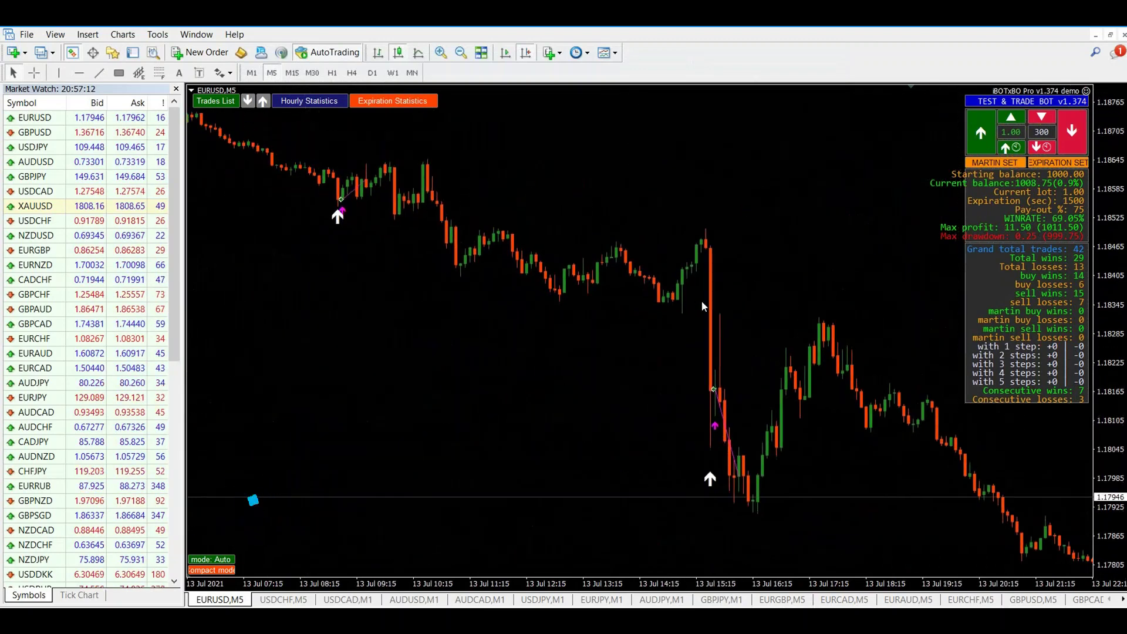
{"action": "left_click_drag", "start_coordinate": [287, 314], "coordinate": [677, 317]}
{"action": "left_click_drag", "start_coordinate": [422, 311], "coordinate": [672, 310]}
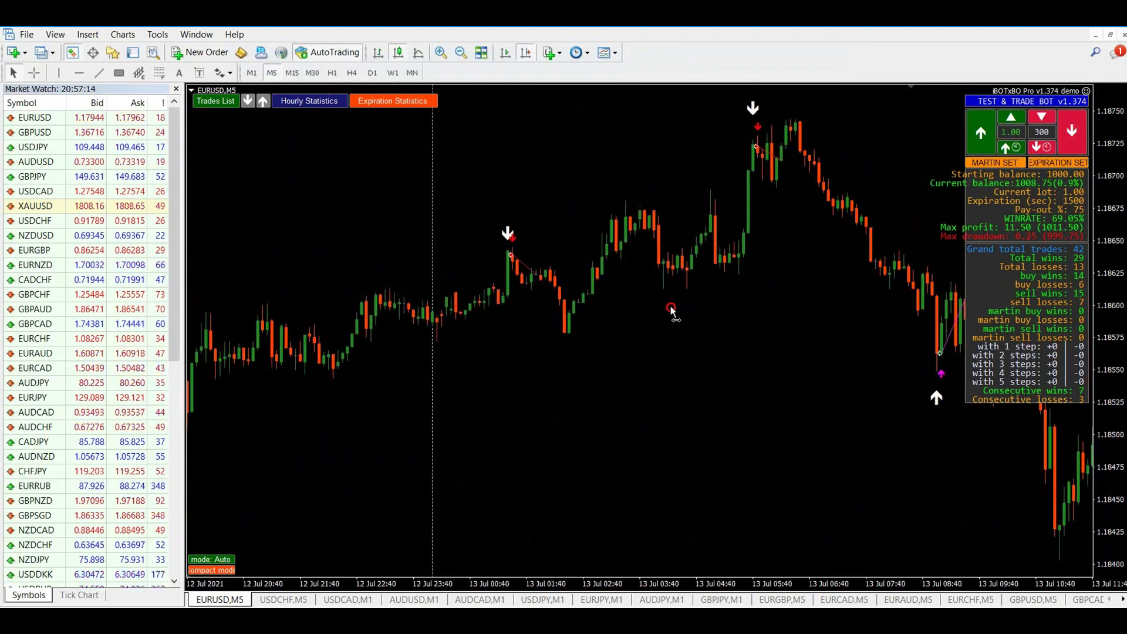
{"action": "left_click_drag", "start_coordinate": [414, 296], "coordinate": [688, 299]}
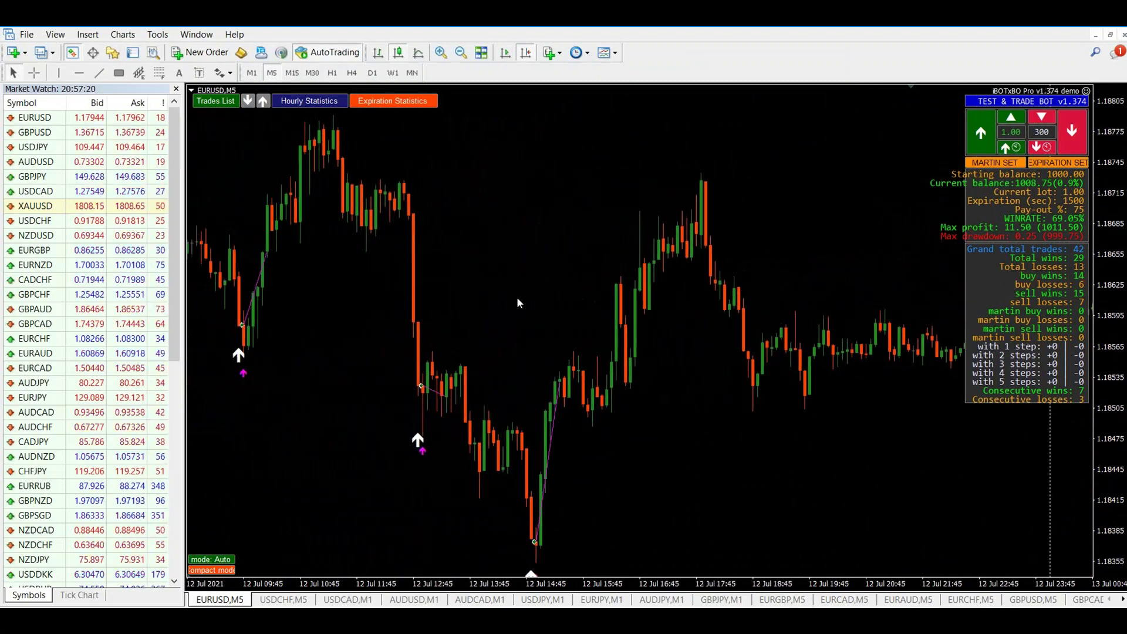
{"action": "left_click_drag", "start_coordinate": [506, 297], "coordinate": [667, 297]}
{"action": "left_click_drag", "start_coordinate": [412, 317], "coordinate": [726, 323]}
{"action": "left_click_drag", "start_coordinate": [414, 344], "coordinate": [598, 340]}
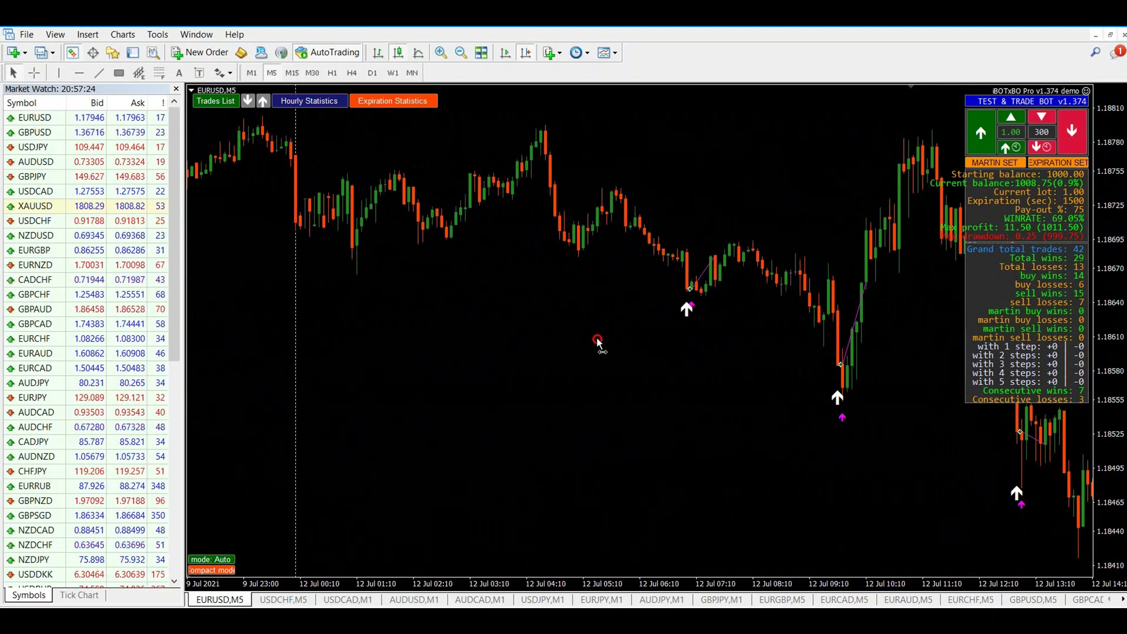
{"action": "left_click_drag", "start_coordinate": [372, 340], "coordinate": [621, 329]}
{"action": "left_click_drag", "start_coordinate": [414, 320], "coordinate": [600, 326]}
{"action": "left_click_drag", "start_coordinate": [428, 309], "coordinate": [626, 315]}
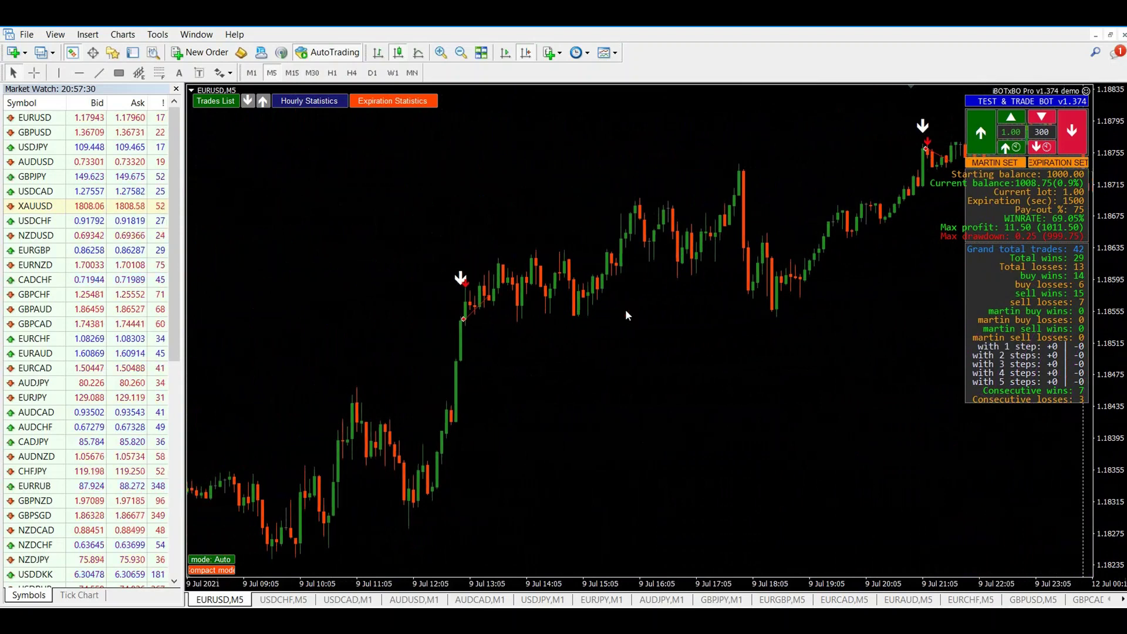
{"action": "left_click_drag", "start_coordinate": [378, 336], "coordinate": [581, 340]}
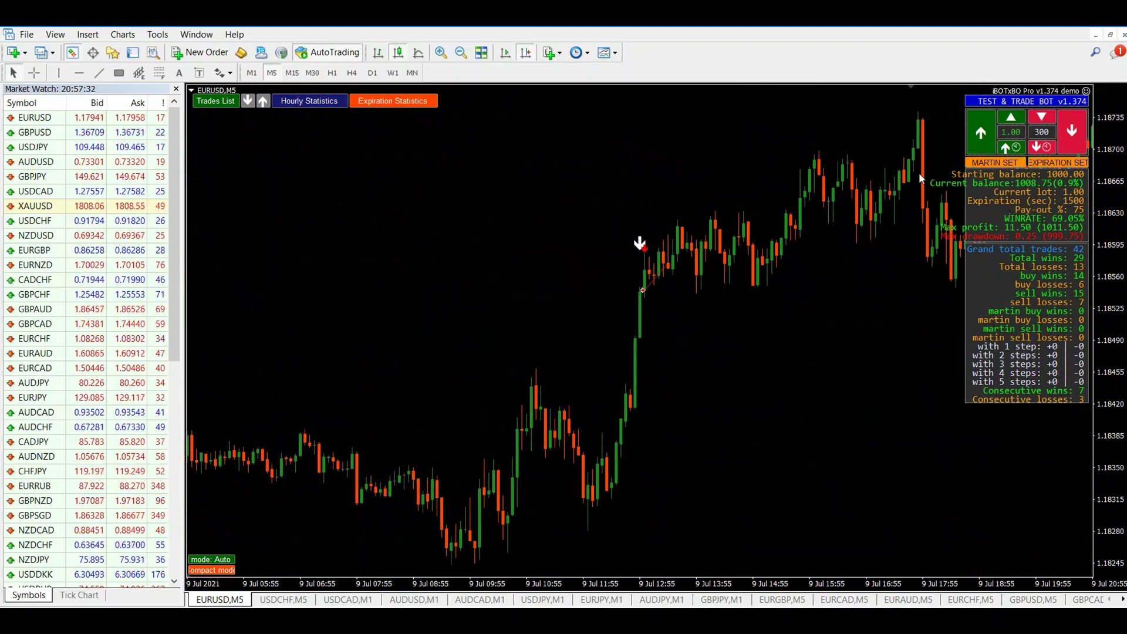